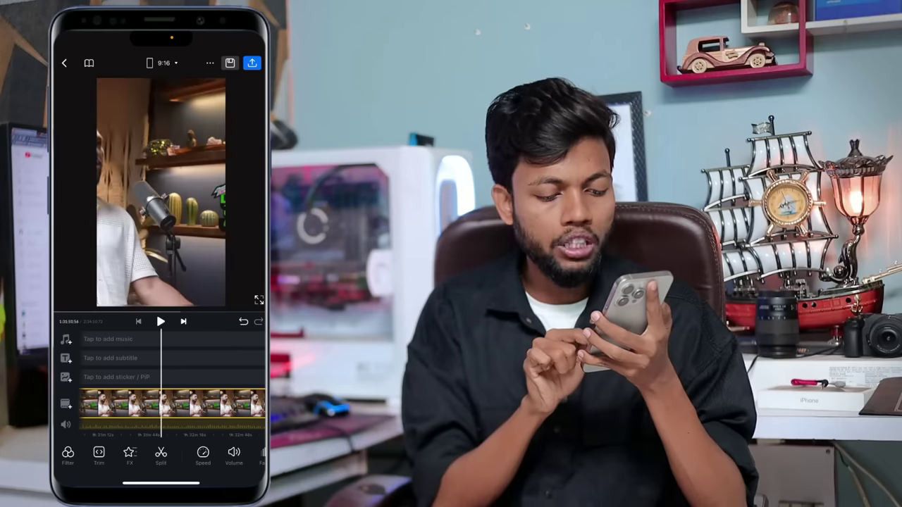
Step: Split the podcast clip at about 1:32:03 and delete everything before the split
scroll(172, 404, left, 1)
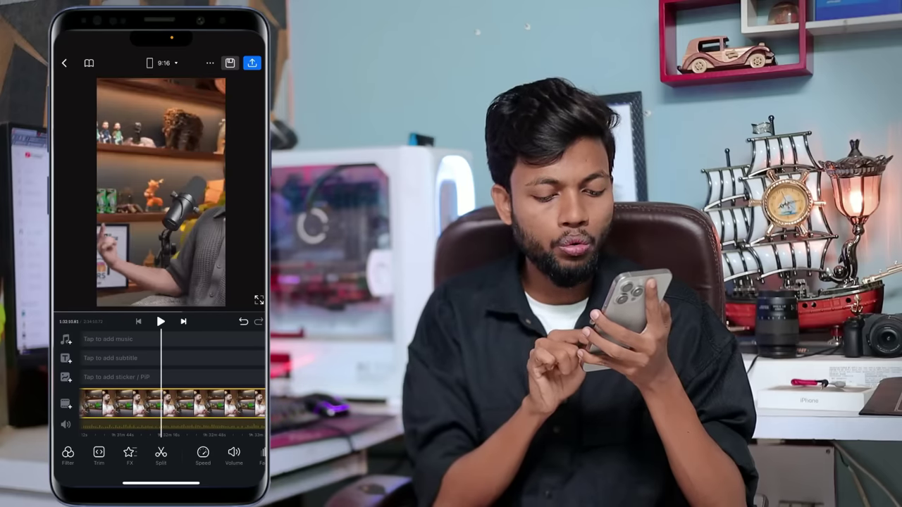
click(161, 456)
scroll(172, 403, left, 2)
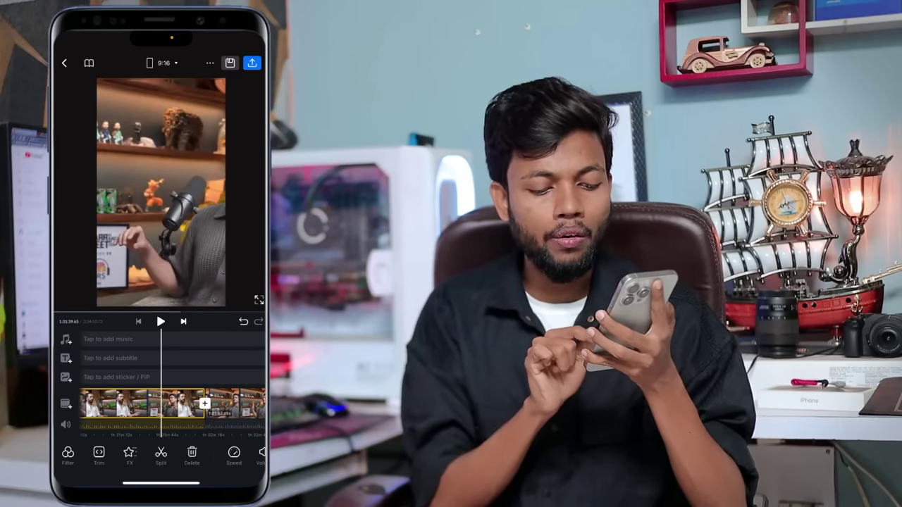
click(141, 403)
click(225, 372)
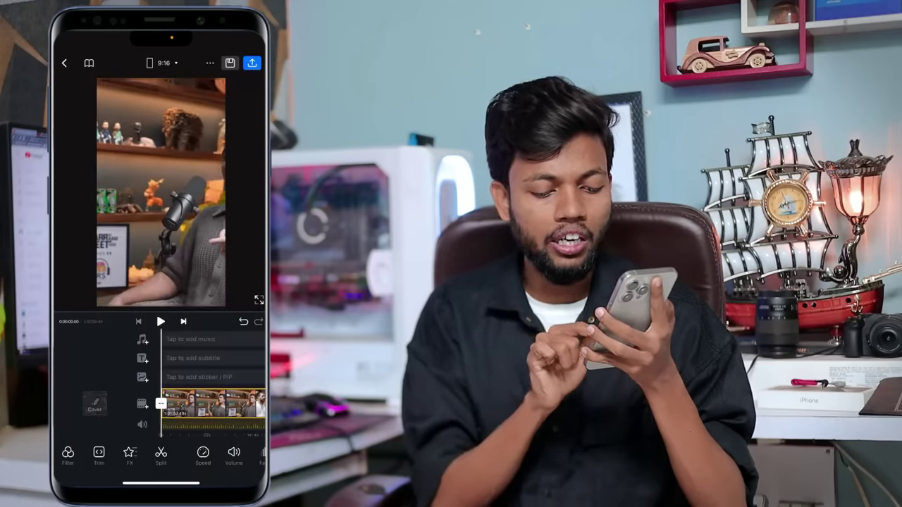
Step: Preview the start of the remaining clip, split it at about 0:52 and delete the part before the split
scroll(172, 404, right, 1)
scroll(172, 404, left, 1)
click(161, 322)
click(161, 321)
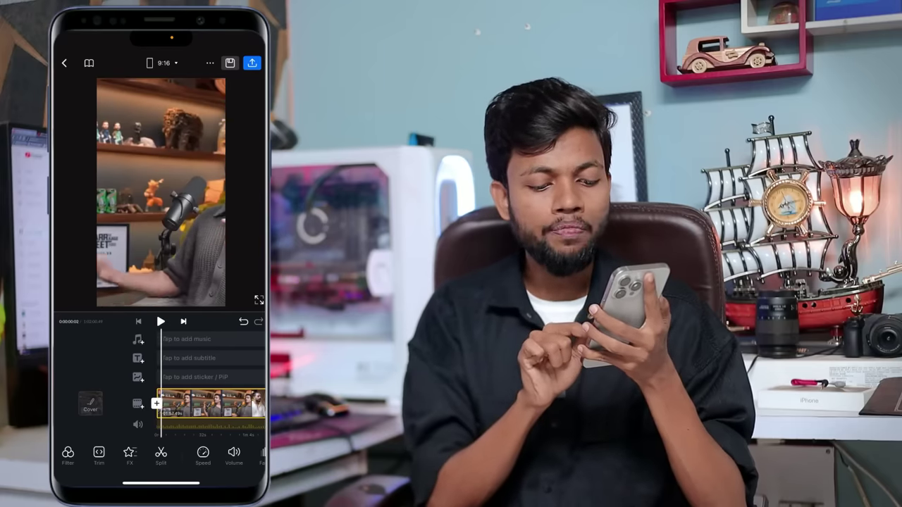
scroll(210, 404, right, 1)
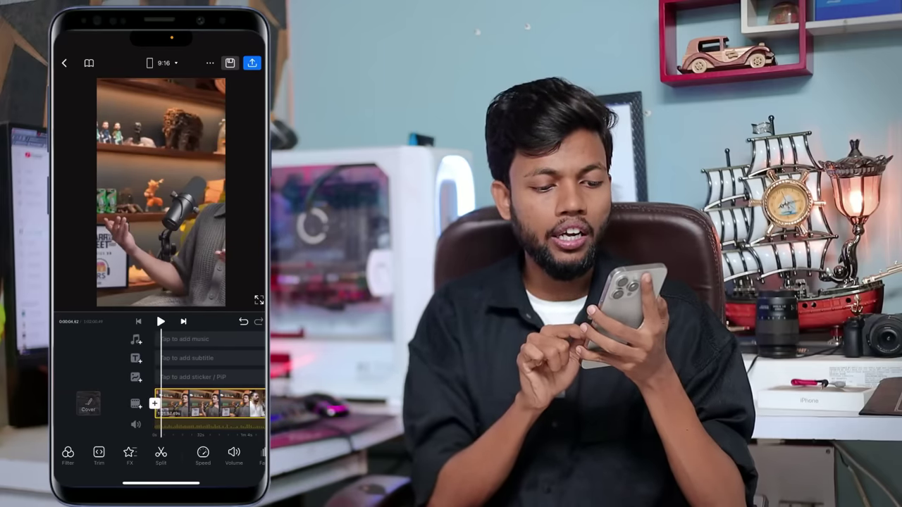
scroll(210, 403, left, 1)
scroll(210, 404, right, 2)
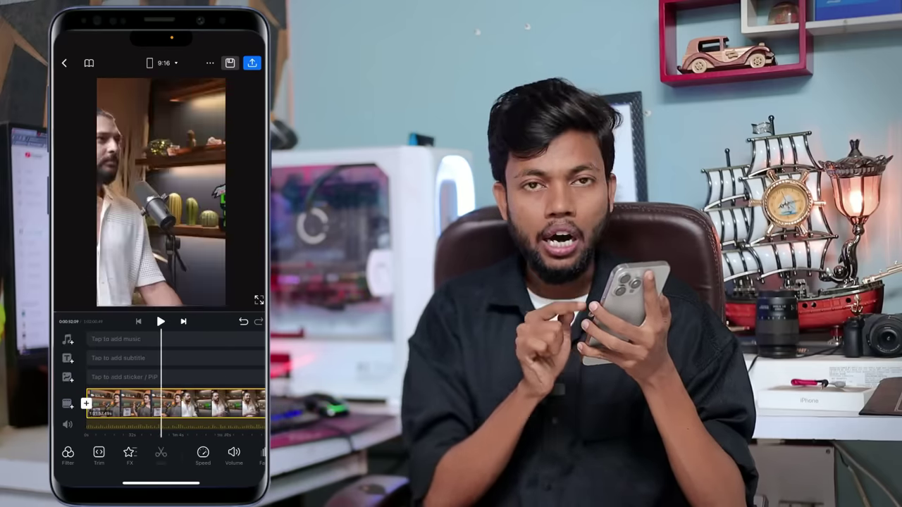
scroll(203, 405, left, 10)
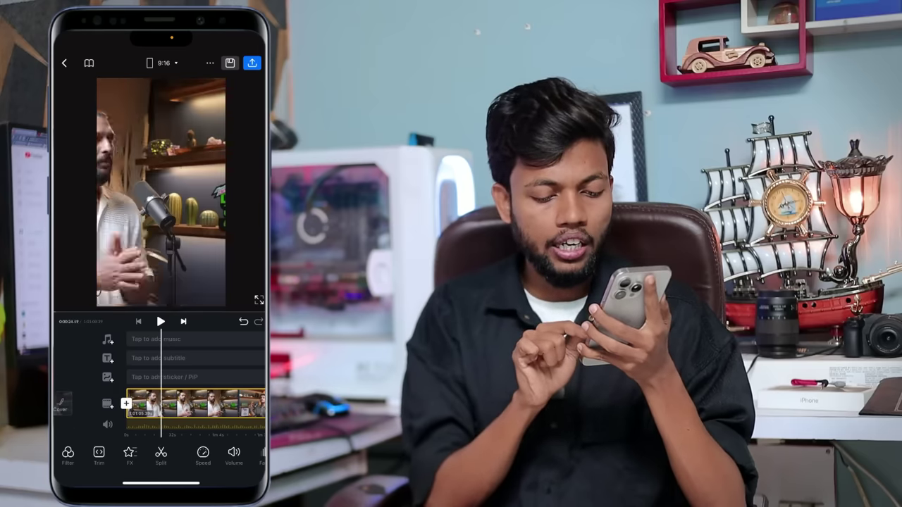
Step: Reposition the footage inside the 9:16 frame to center the speaker in the white shirt
click(202, 404)
mouse_move(161, 192)
mouse_down()
mouse_move(210, 185)
mouse_move(171, 187)
mouse_up()
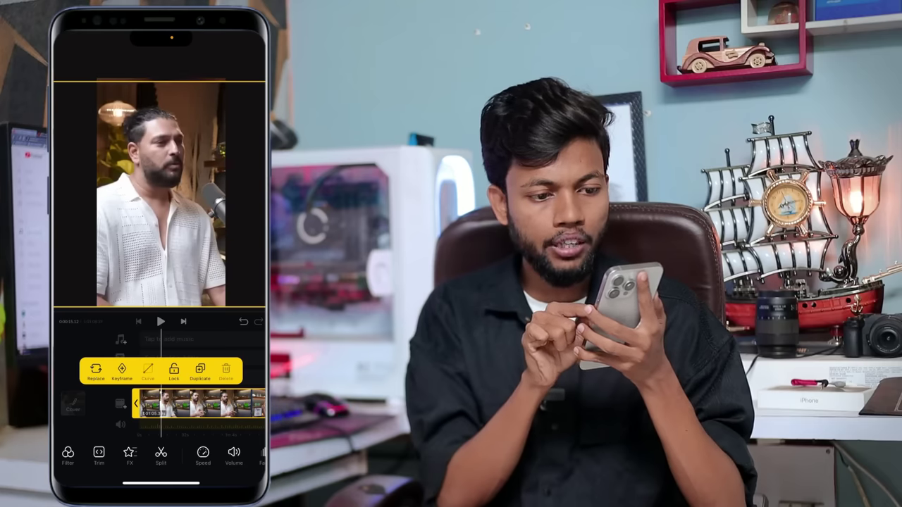
drag(161, 192, 159, 188)
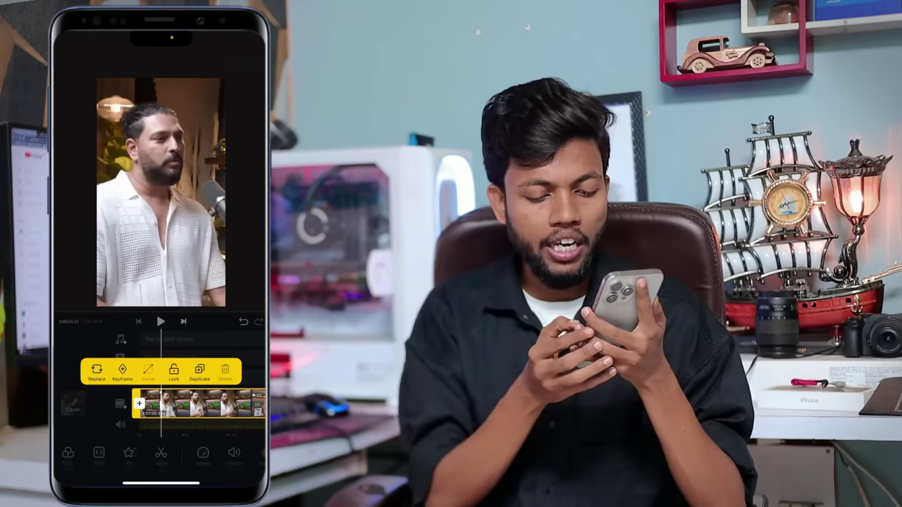
Step: Split the clip on both sides of the camera change near 0:10 to isolate a shot about 2.2 s long
click(161, 321)
mouse_move(176, 403)
mouse_down()
mouse_move(196, 403)
mouse_move(155, 403)
mouse_move(183, 403)
mouse_up()
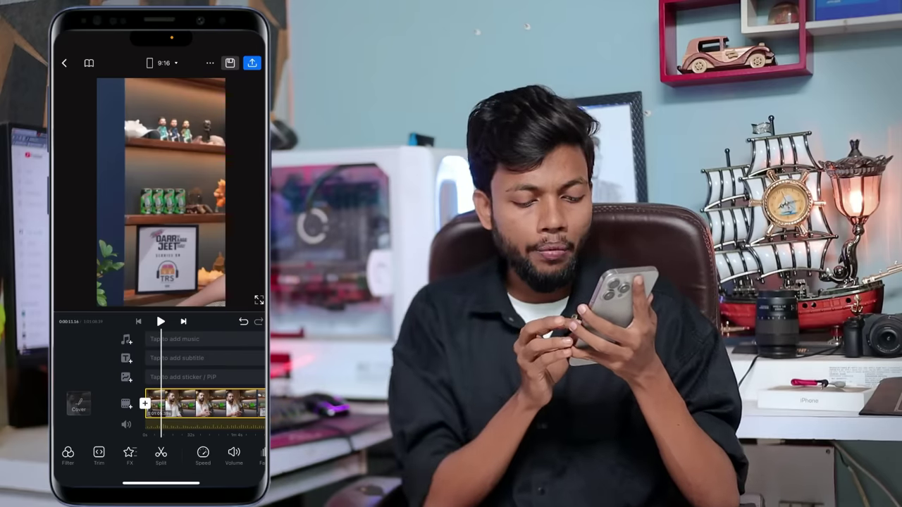
scroll(161, 403, up, 3)
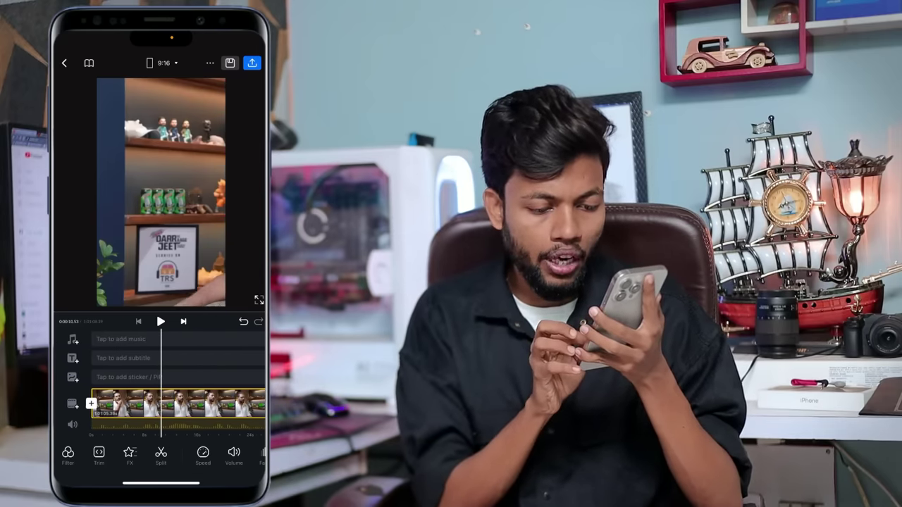
drag(160, 403, 171, 403)
click(160, 456)
click(160, 456)
click(163, 403)
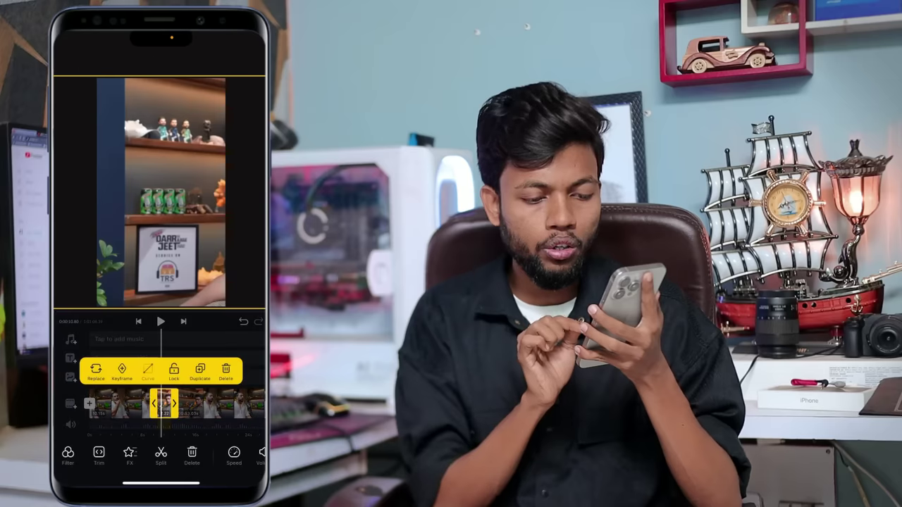
Step: Reposition the short isolated shot to center the host in the gray shirt and play back the transition
drag(218, 192, 59, 191)
drag(160, 192, 168, 193)
click(163, 403)
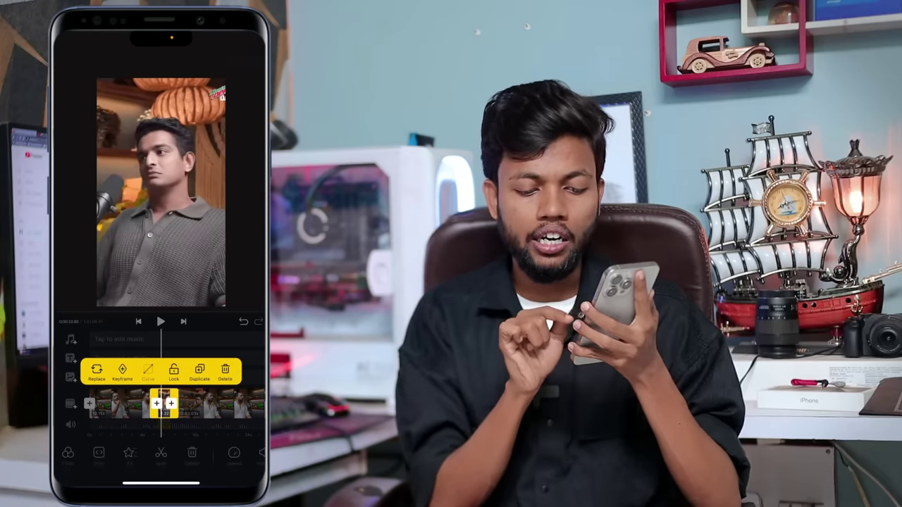
drag(161, 403, 171, 403)
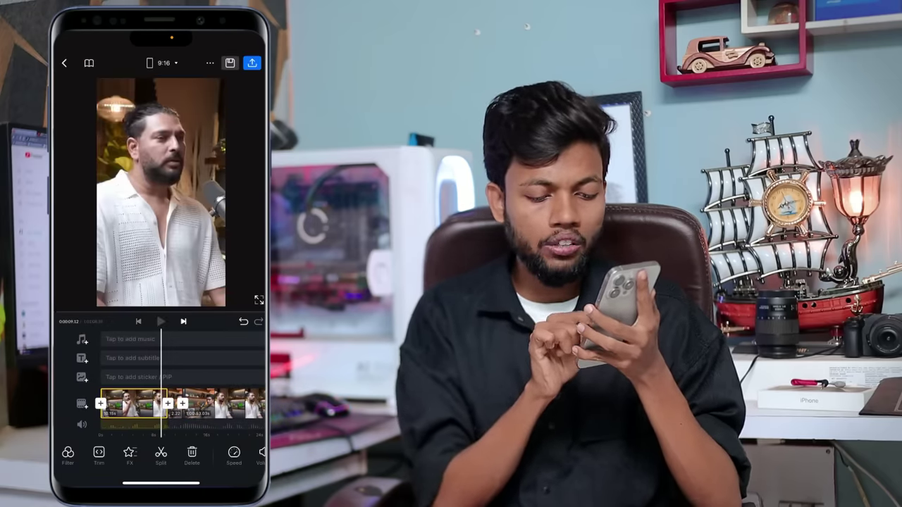
click(161, 321)
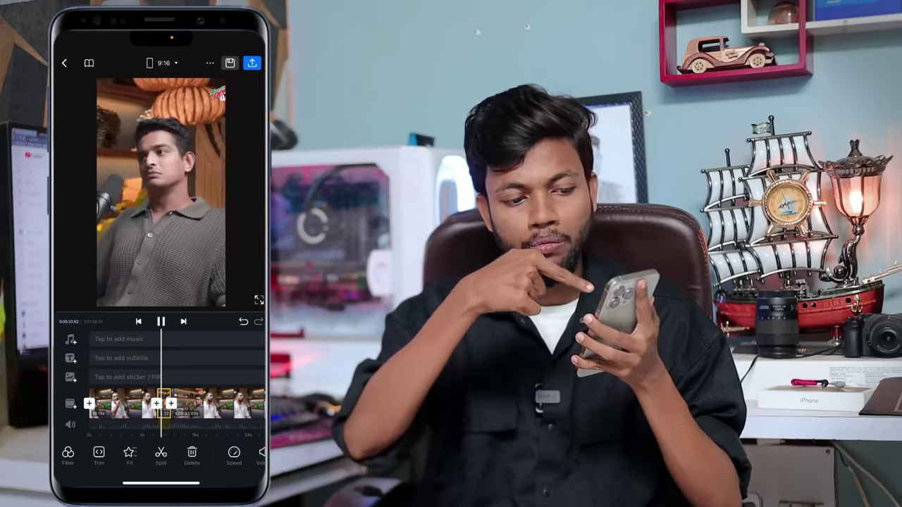
Step: Split the long last clip at about 0:57 and delete everything after the split
drag(202, 403, 161, 403)
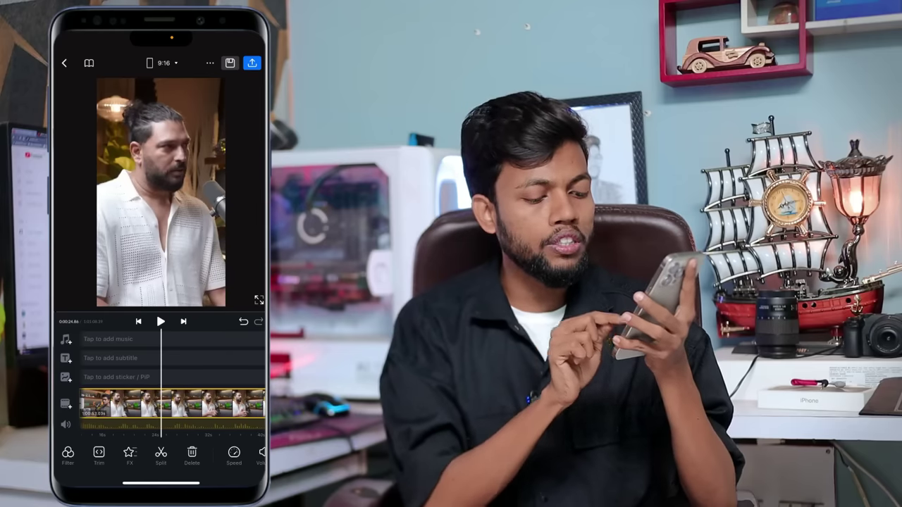
click(161, 403)
drag(161, 191, 139, 193)
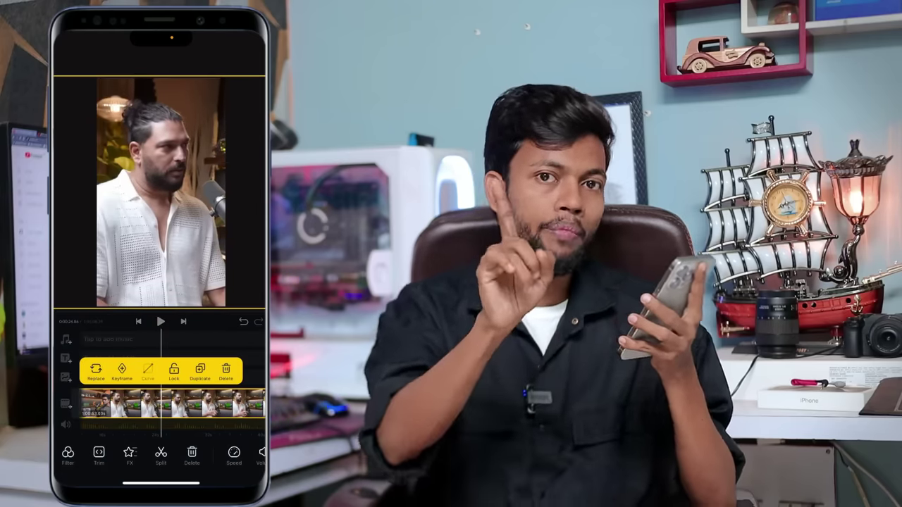
drag(212, 402, 134, 403)
scroll(173, 403, right, 8)
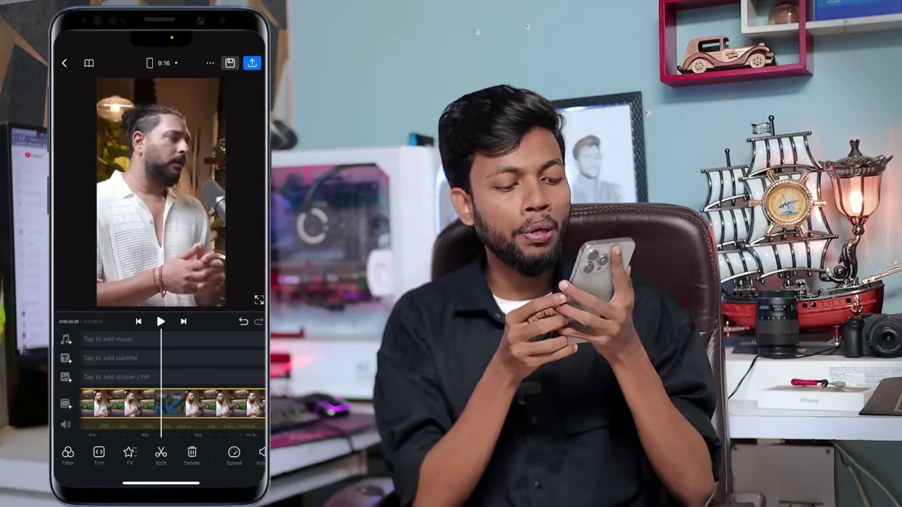
scroll(172, 403, left, 1)
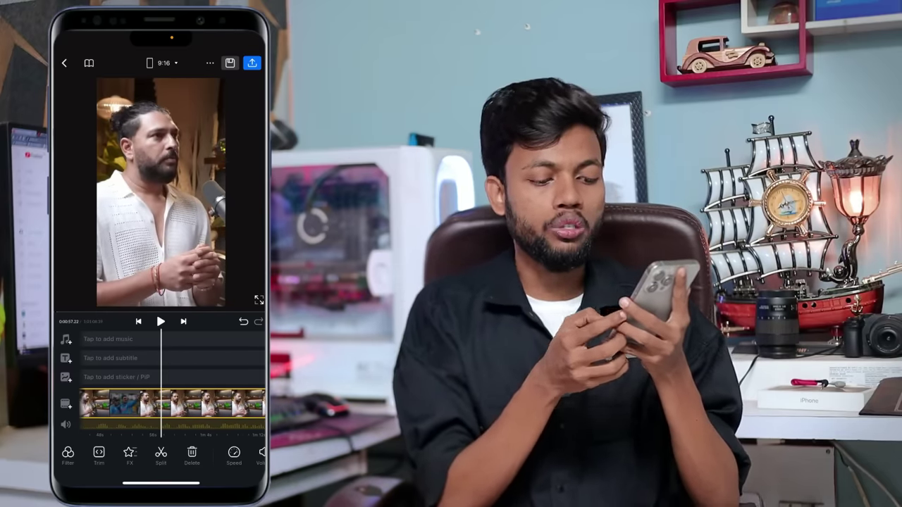
click(161, 456)
drag(183, 403, 169, 403)
click(192, 455)
scroll(172, 403, right, 1)
click(192, 455)
Step: Review the shortened timeline from its start and export the video with the automatic export setting
scroll(173, 403, left, 10)
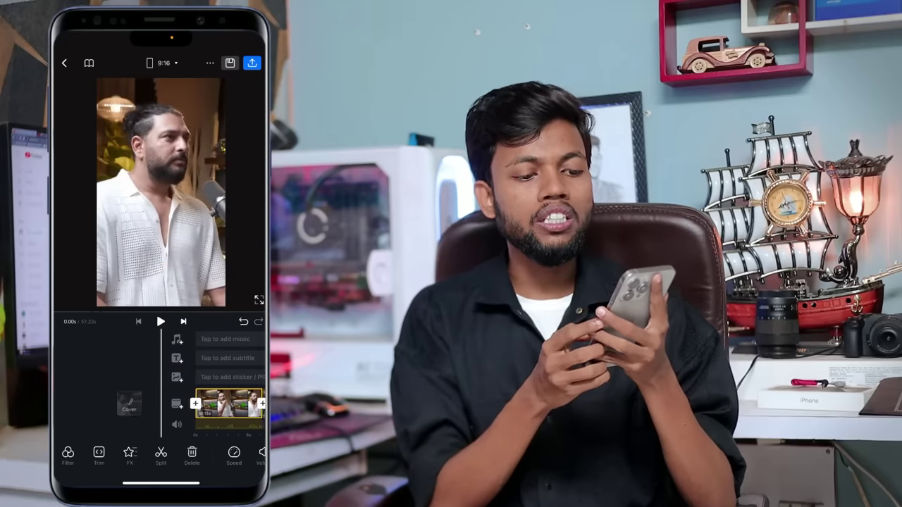
scroll(173, 403, right, 3)
scroll(172, 403, left, 3)
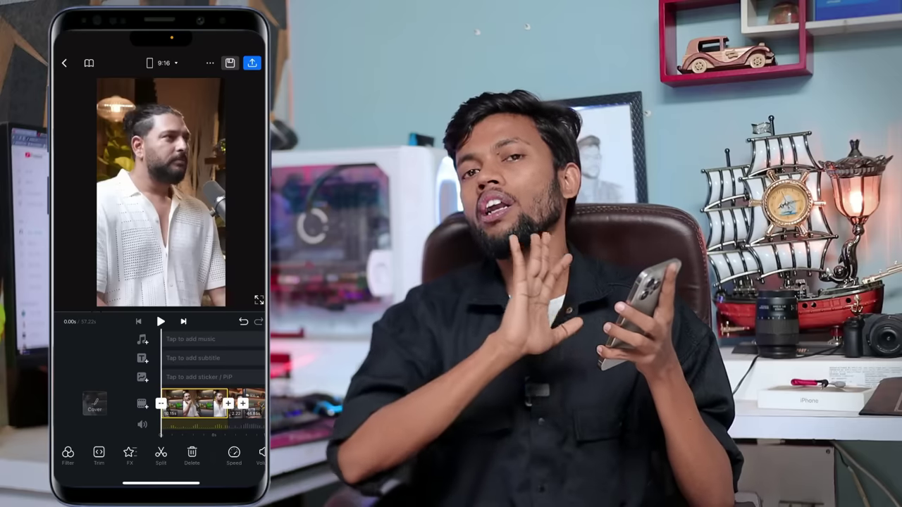
click(251, 63)
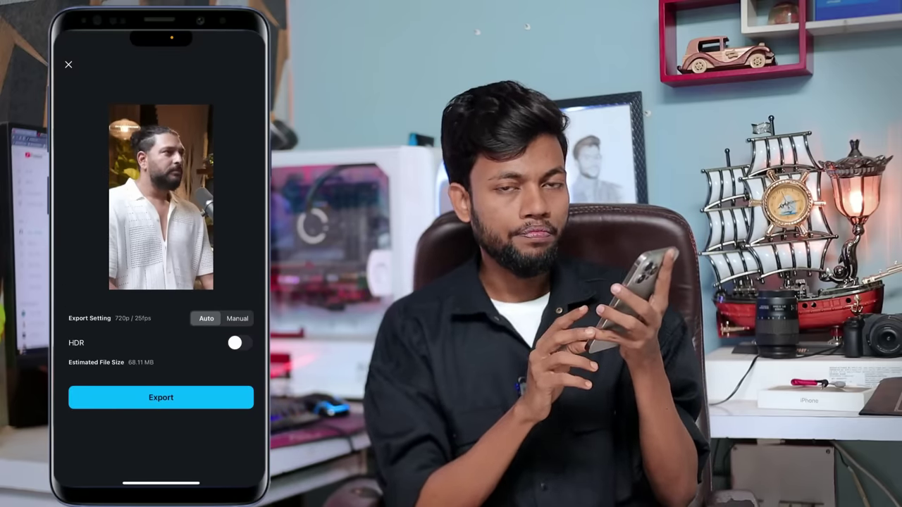
click(160, 397)
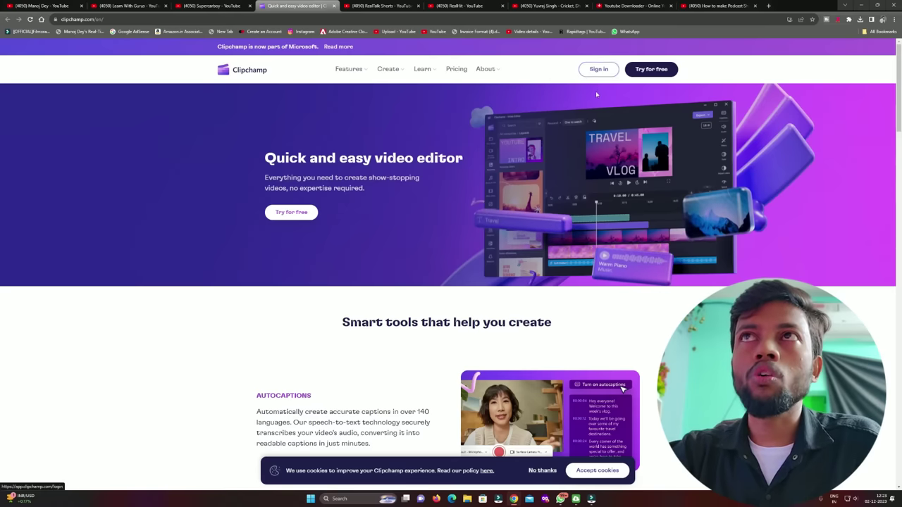
Step: Sign in to Clipchamp with a Google account, allowing access, and dismiss the onboarding question
click(598, 68)
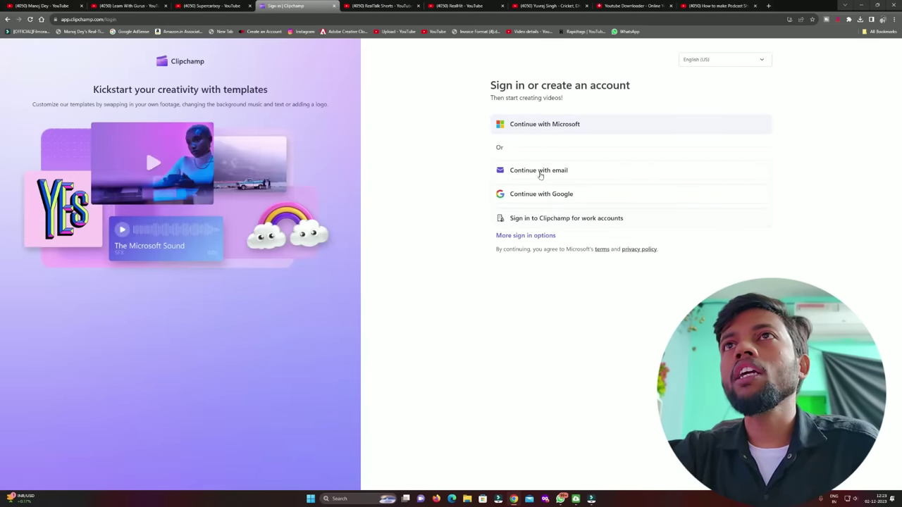
click(554, 199)
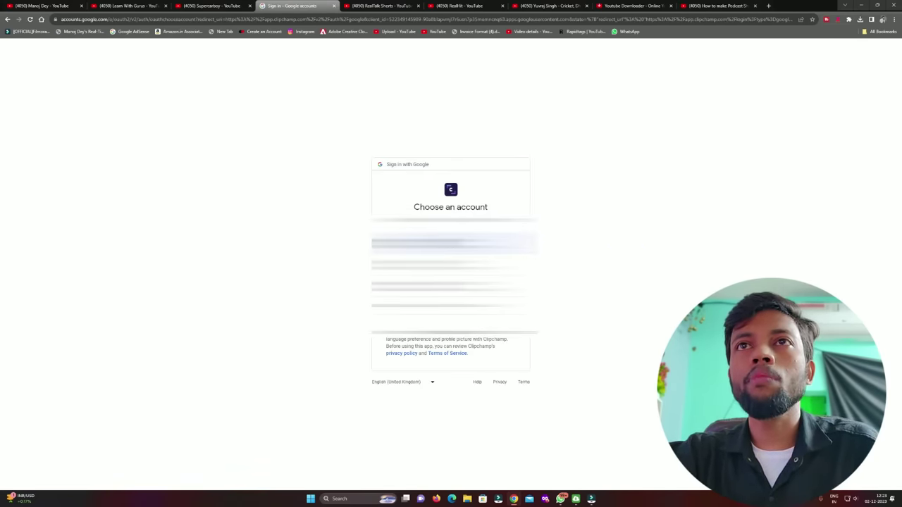
click(451, 243)
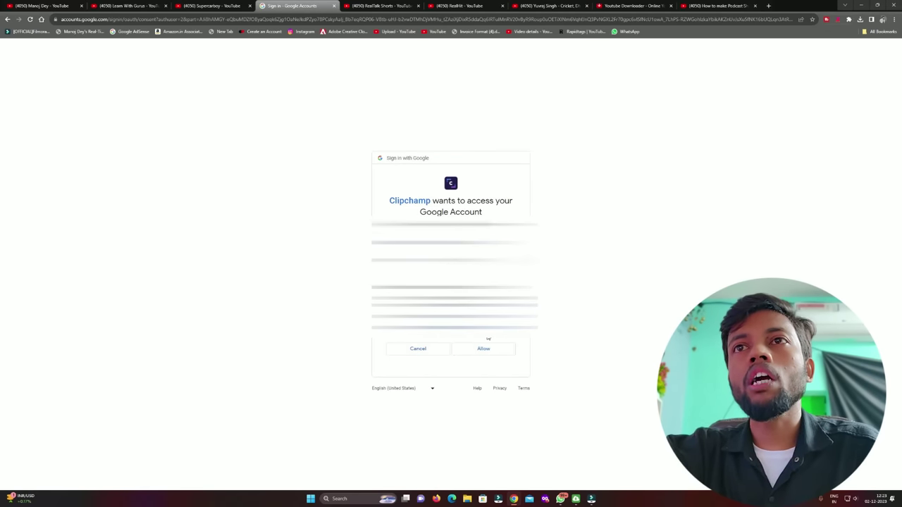
click(464, 352)
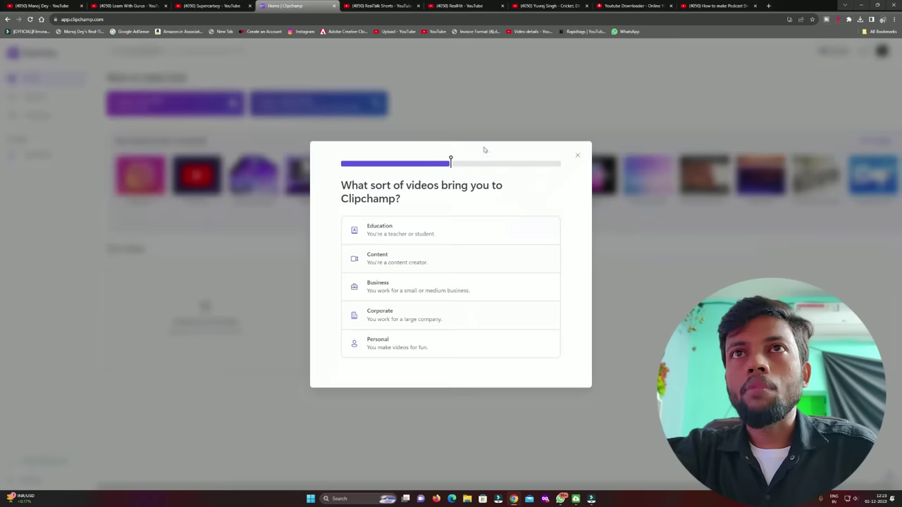
click(577, 158)
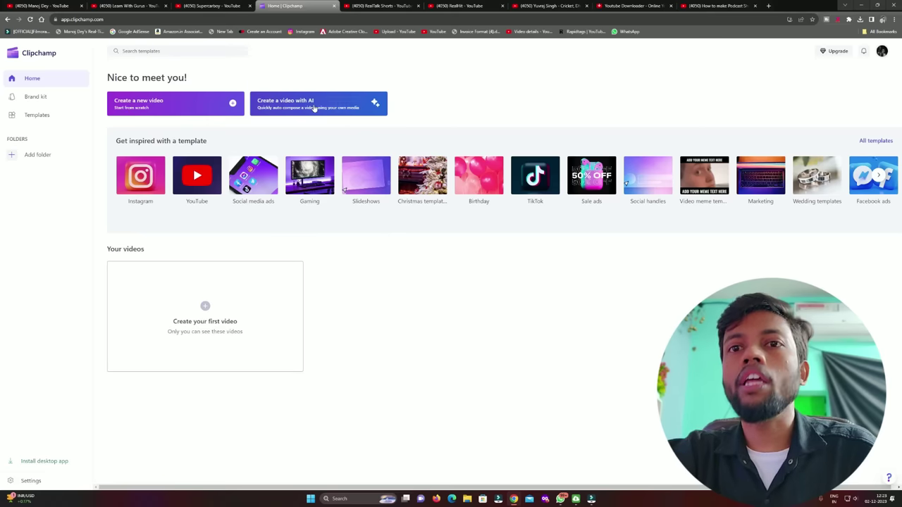
Step: Create a new video from scratch and import the IMG_2456 clip from the Downloads folder
click(171, 106)
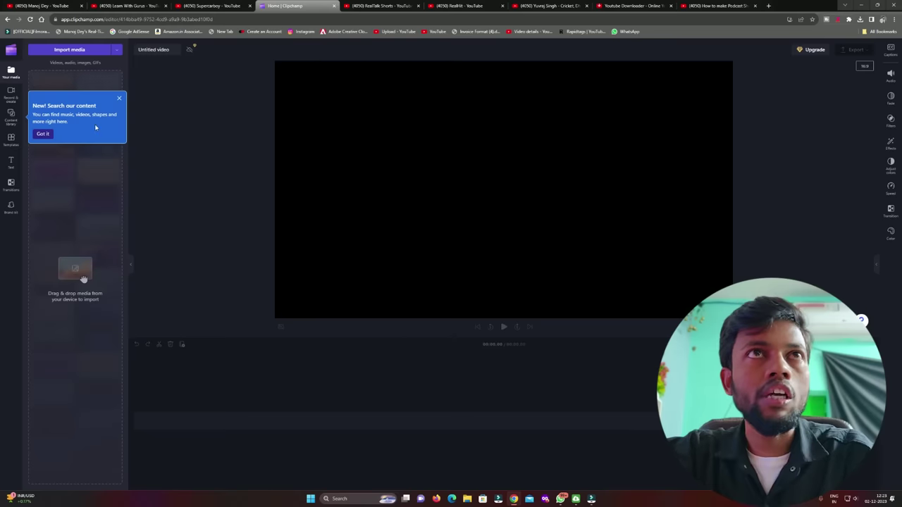
click(42, 134)
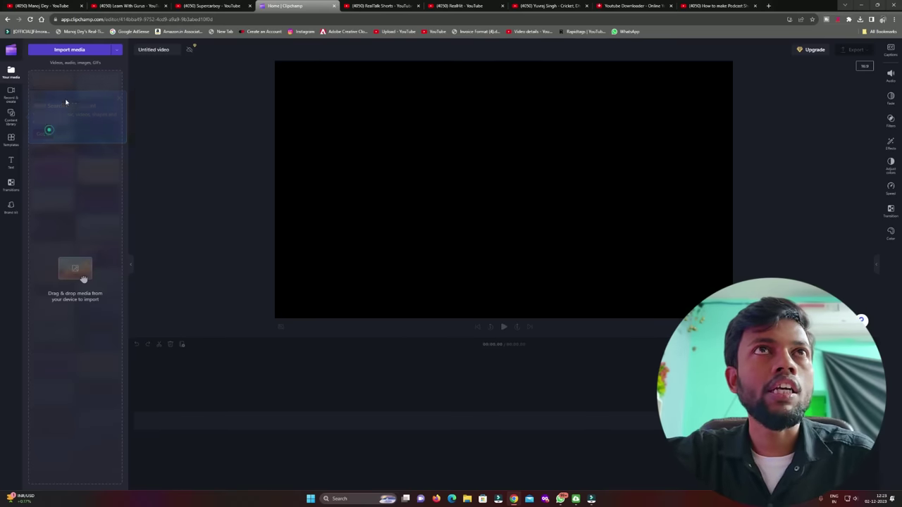
click(83, 51)
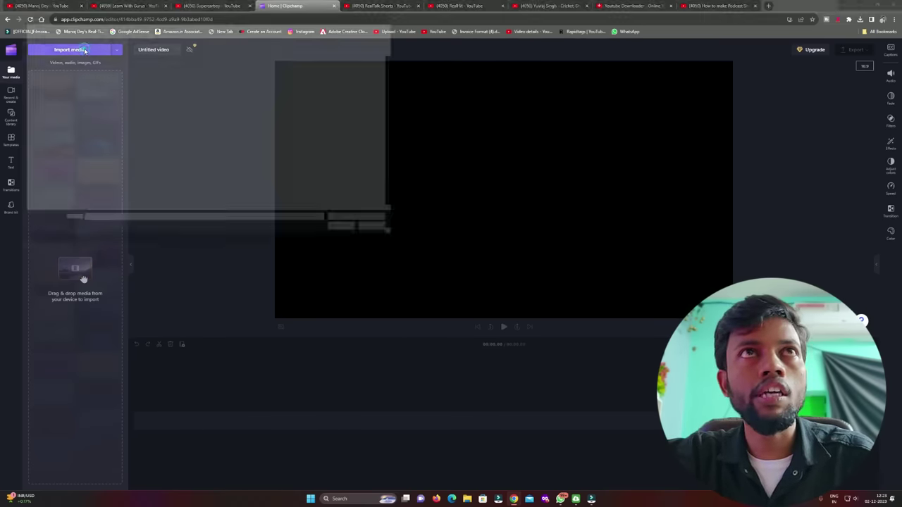
click(31, 47)
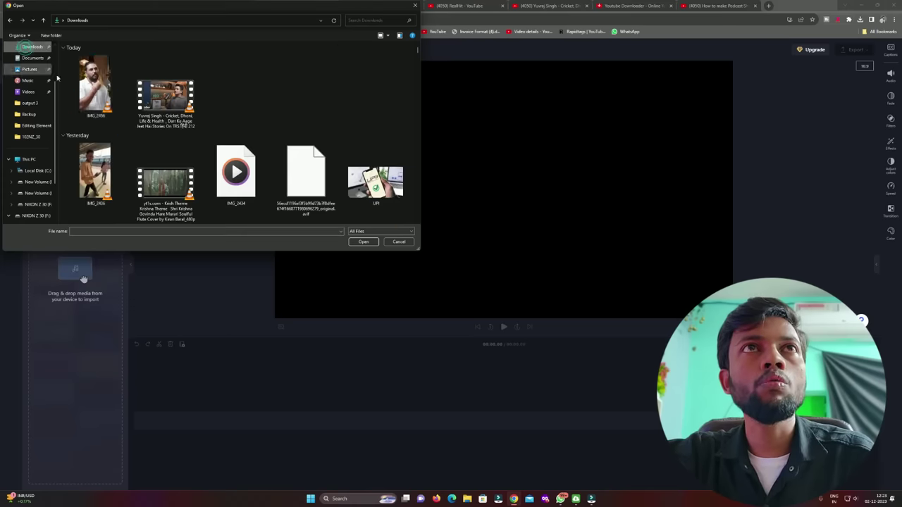
click(95, 85)
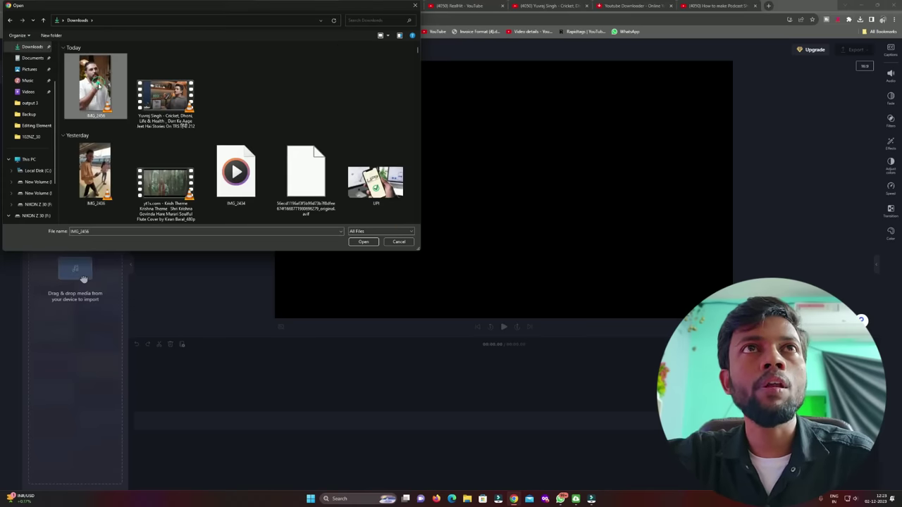
click(356, 241)
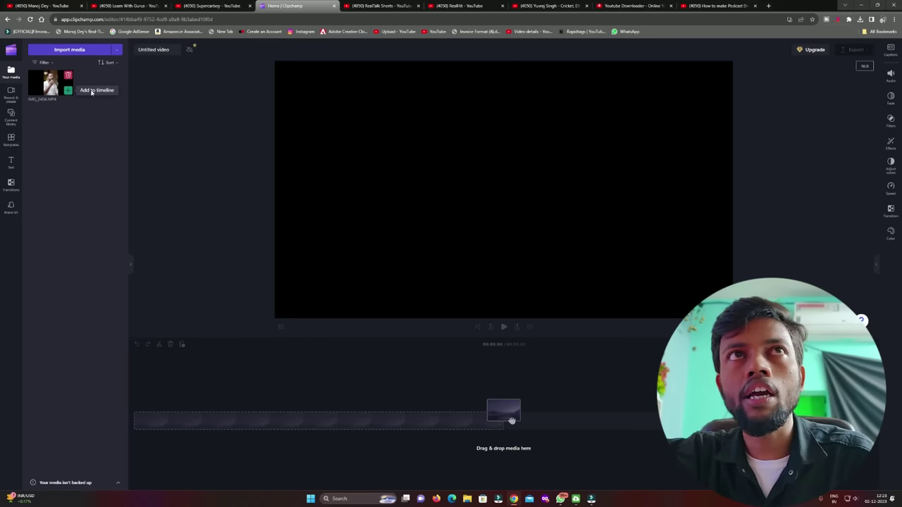
Step: Add the imported IMG_2456 clip to the timeline, return the playhead to the start and dismiss the matched-dimensions notice
drag(511, 420, 74, 106)
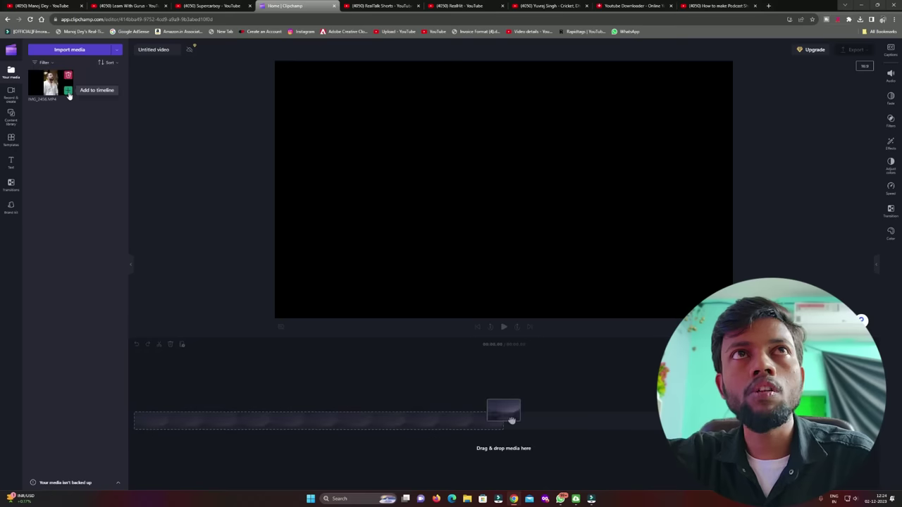
click(68, 92)
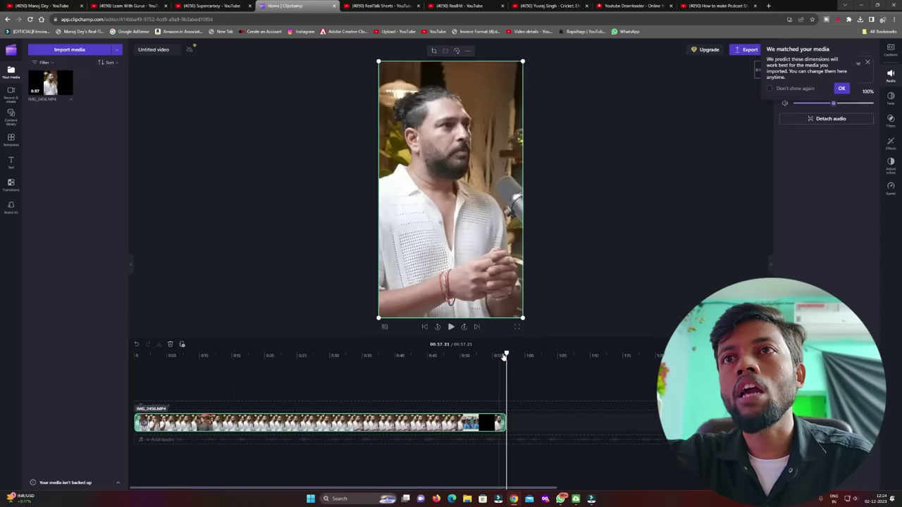
drag(383, 355, 112, 367)
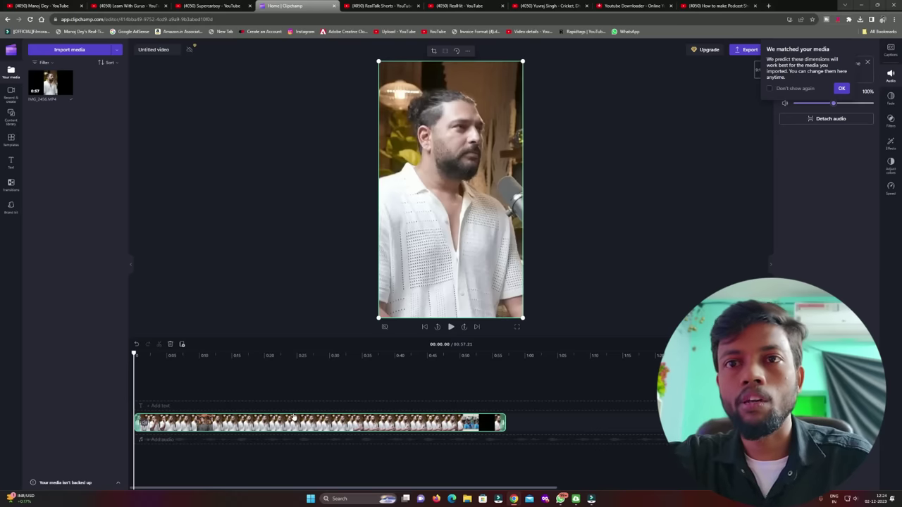
click(842, 88)
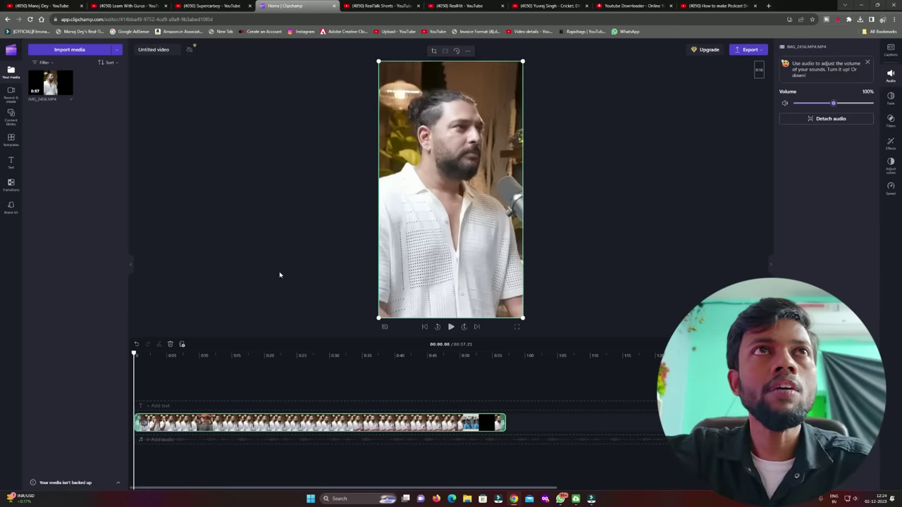
Step: Turn on autocaptions and transcribe the media with the language set to English (India)
click(890, 49)
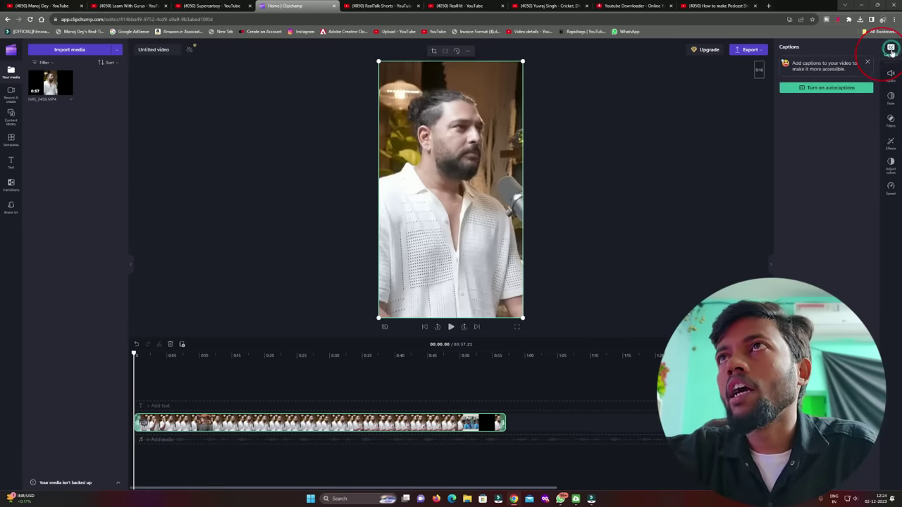
click(830, 88)
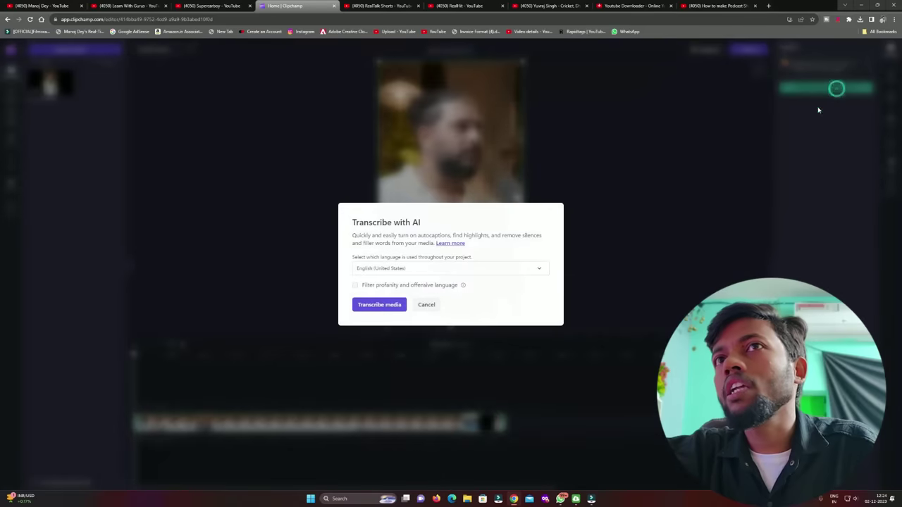
click(416, 268)
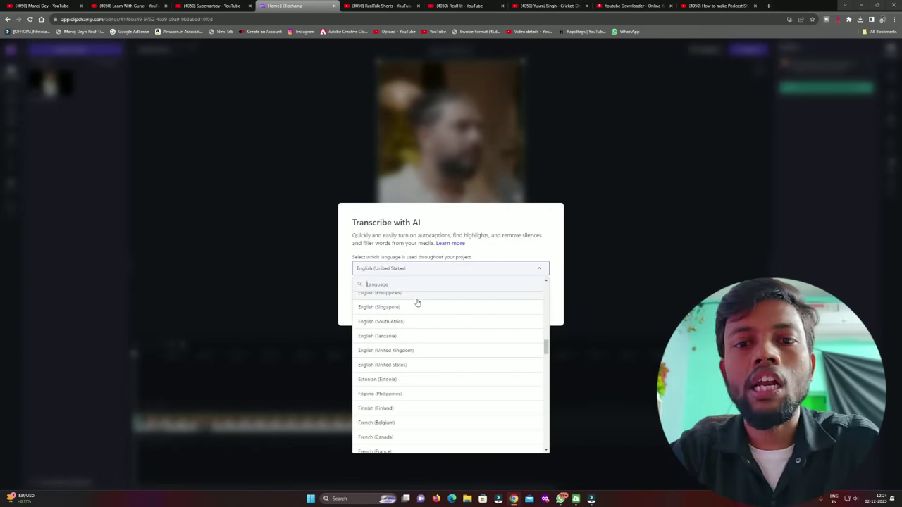
text(hin)
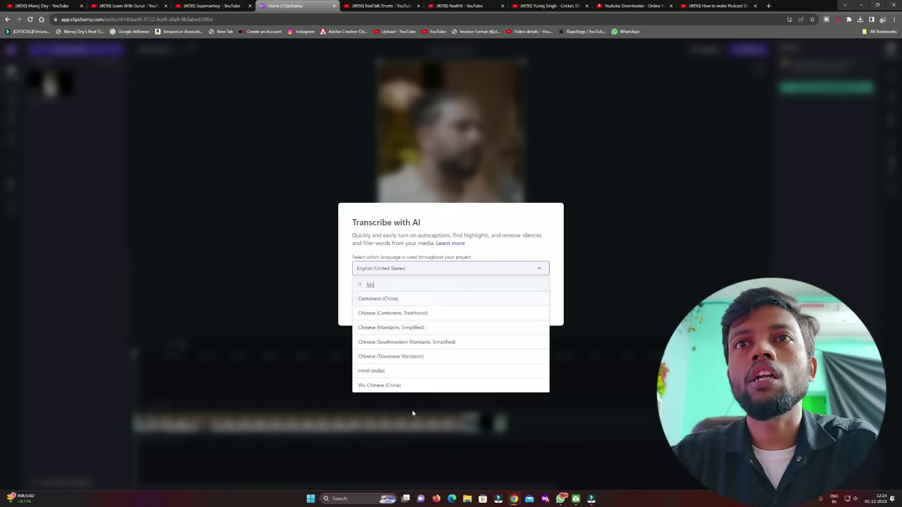
key(BackSpace)
key(BackSpace)
key(BackSpace)
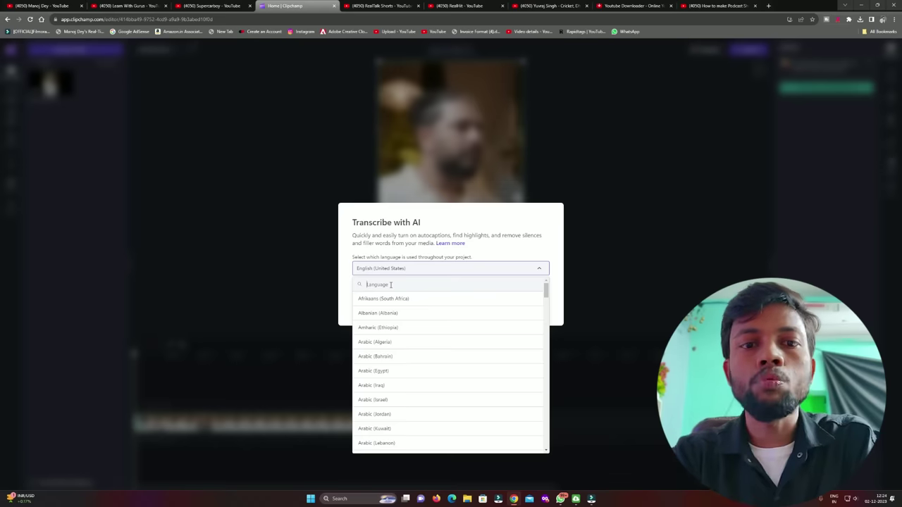
text(eng)
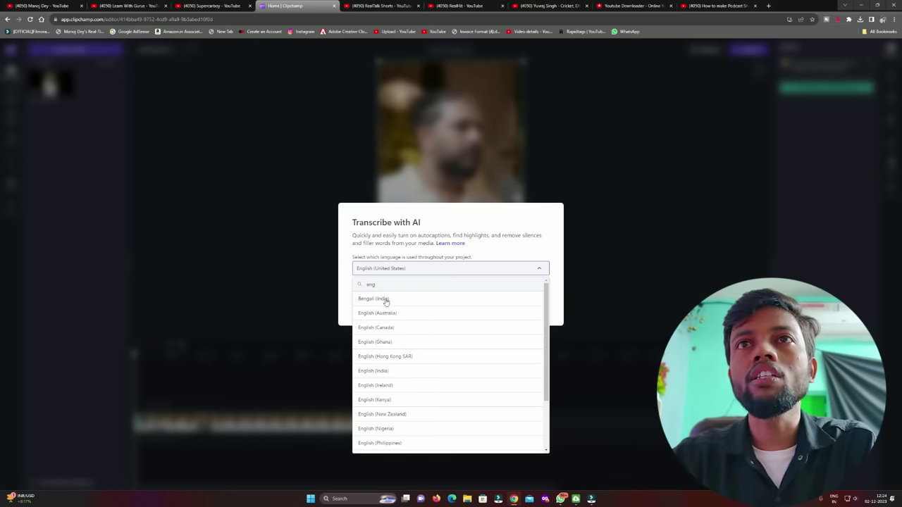
click(393, 372)
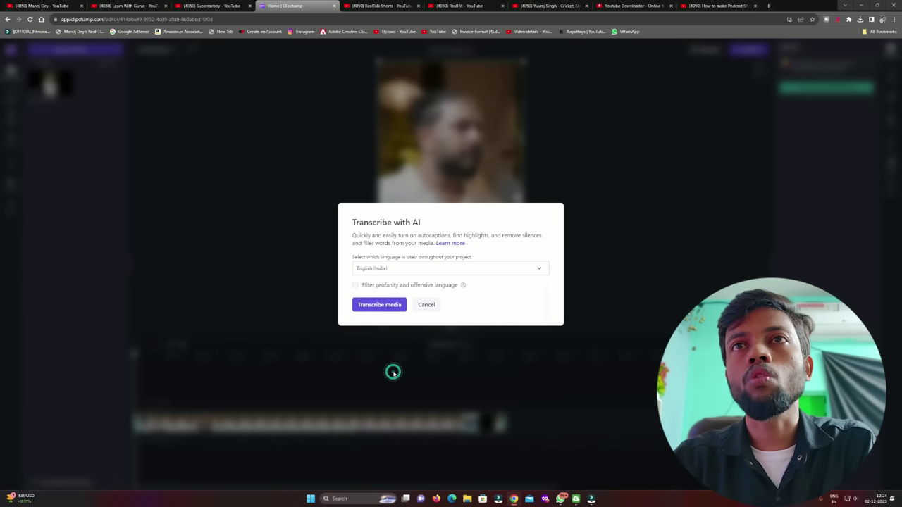
click(387, 308)
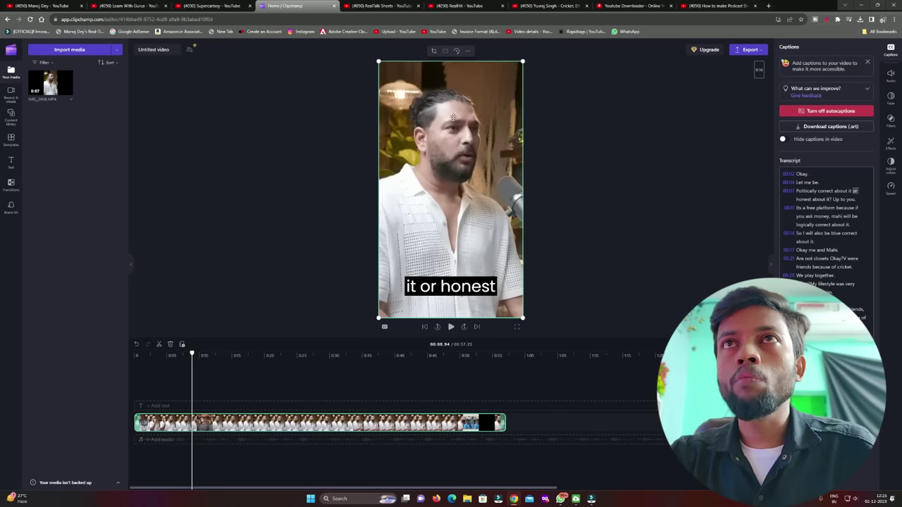
Step: Play the captioned video from about 0:09 to check how the captions follow the speech
click(450, 327)
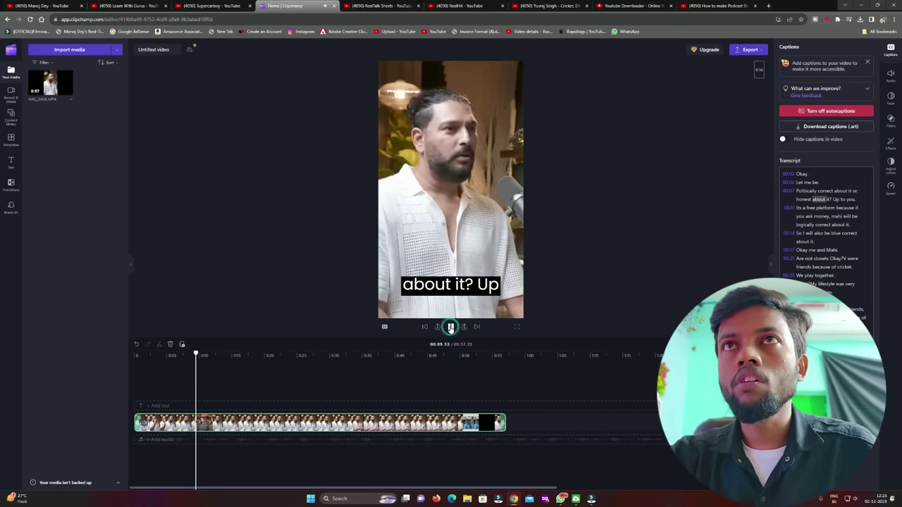
click(450, 328)
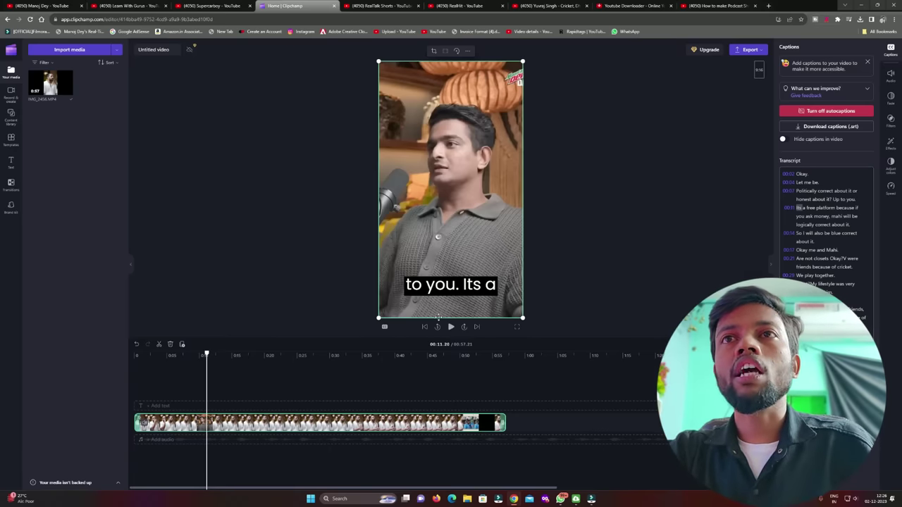
click(451, 328)
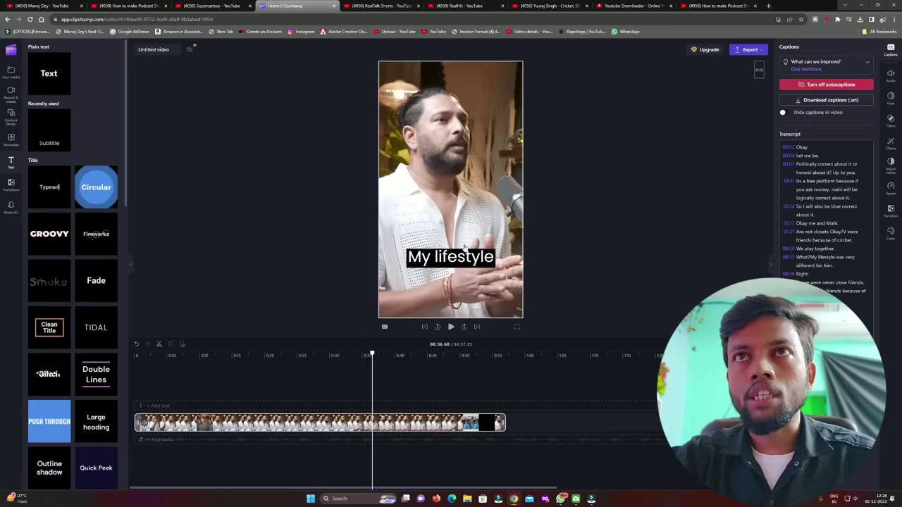
Step: Move the "My lifestyle" caption slightly higher in the frame, above the speaker's hands
click(450, 259)
drag(451, 259, 451, 242)
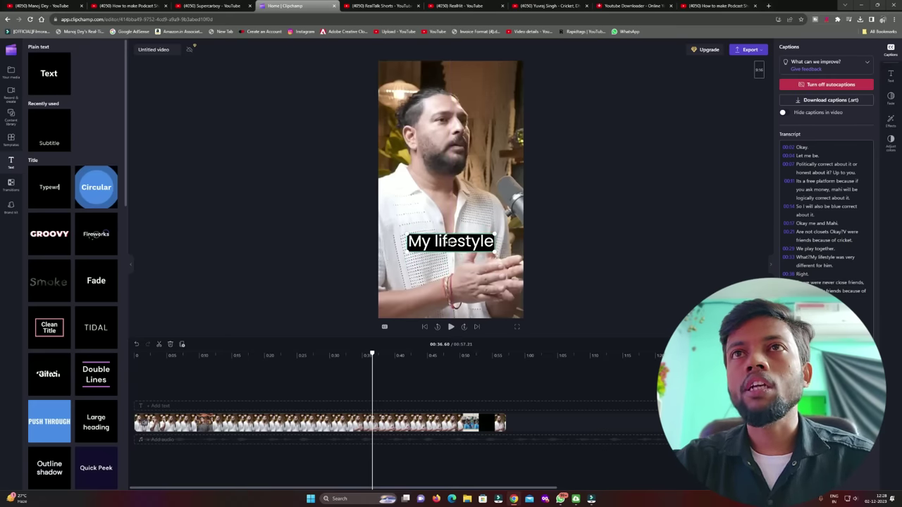
click(450, 241)
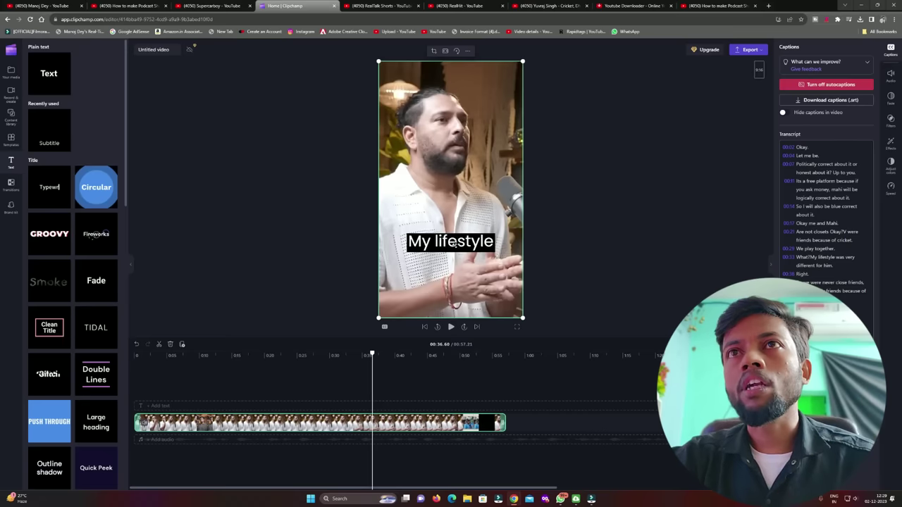
Step: Select the "My lifestyle" caption and change its font to Anton
click(455, 243)
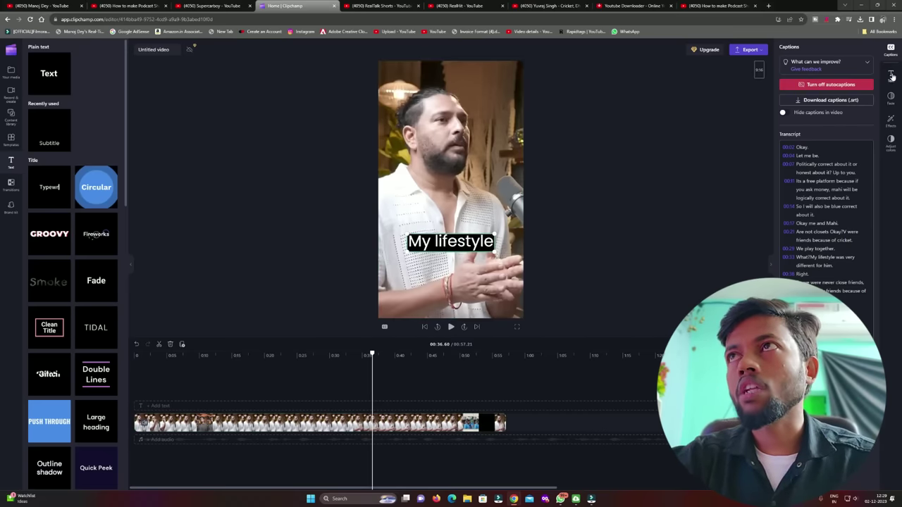
click(891, 74)
click(833, 97)
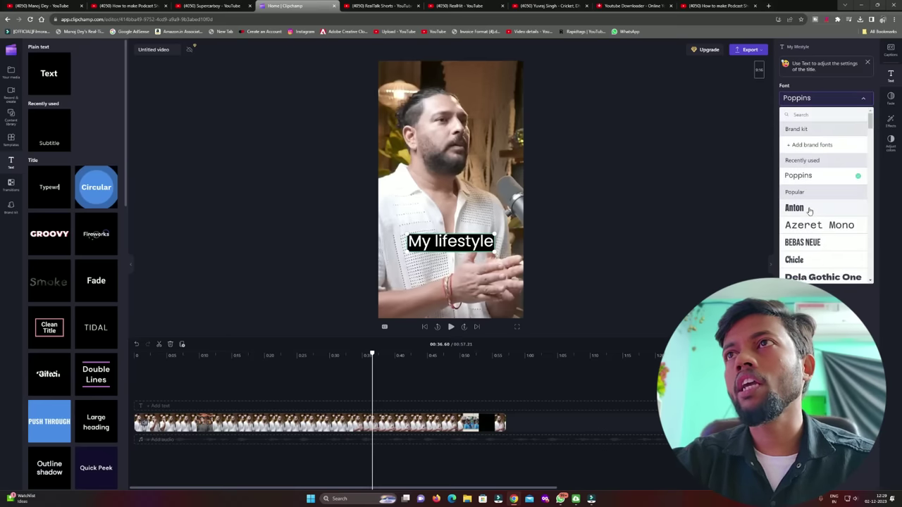
click(803, 208)
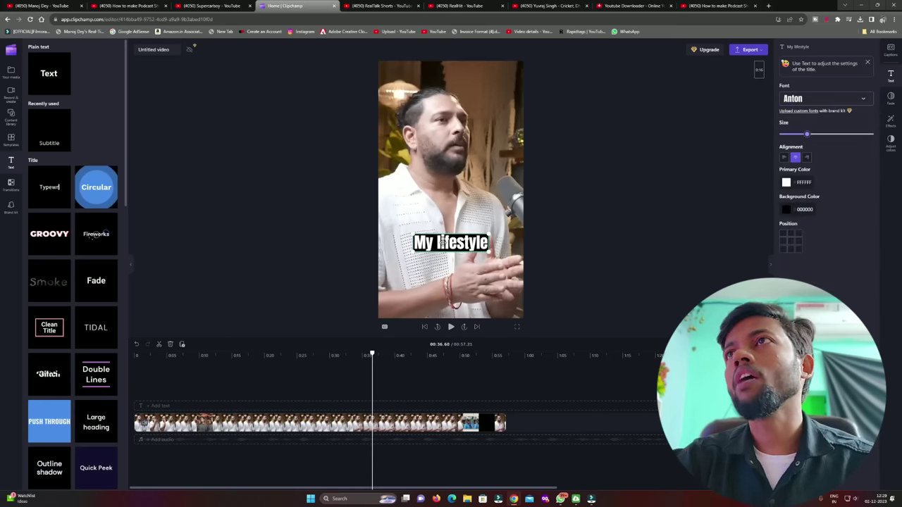
Step: Try the Luckiest Guy font on the caption, browse the other fonts and return to Anton
click(843, 95)
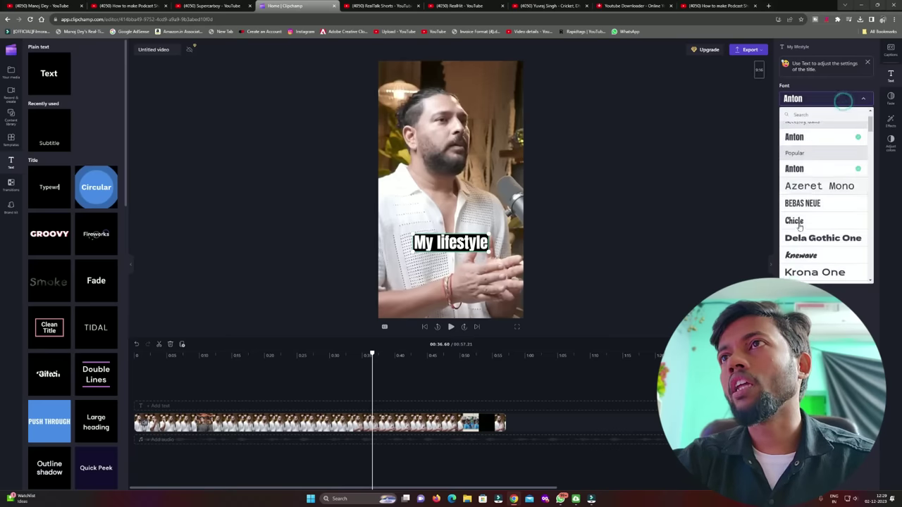
scroll(810, 211, down, 3)
scroll(801, 228, up, 2)
click(820, 203)
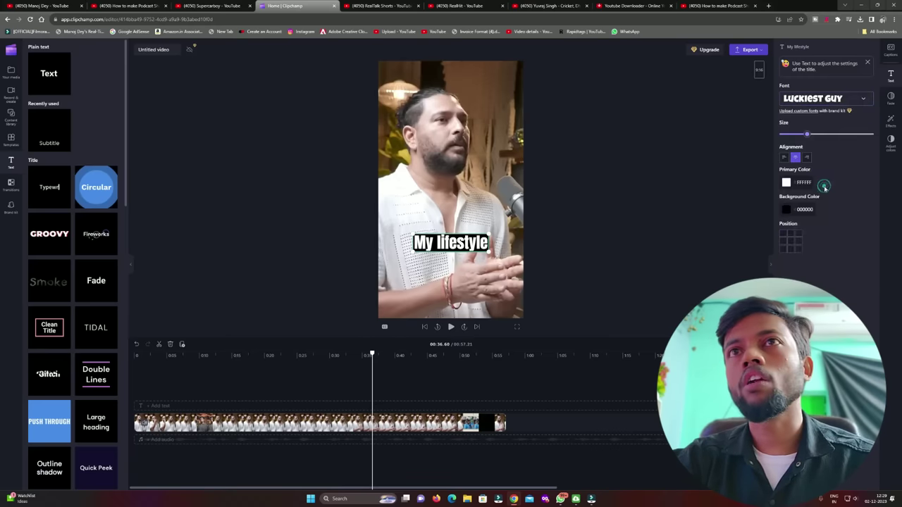
click(831, 100)
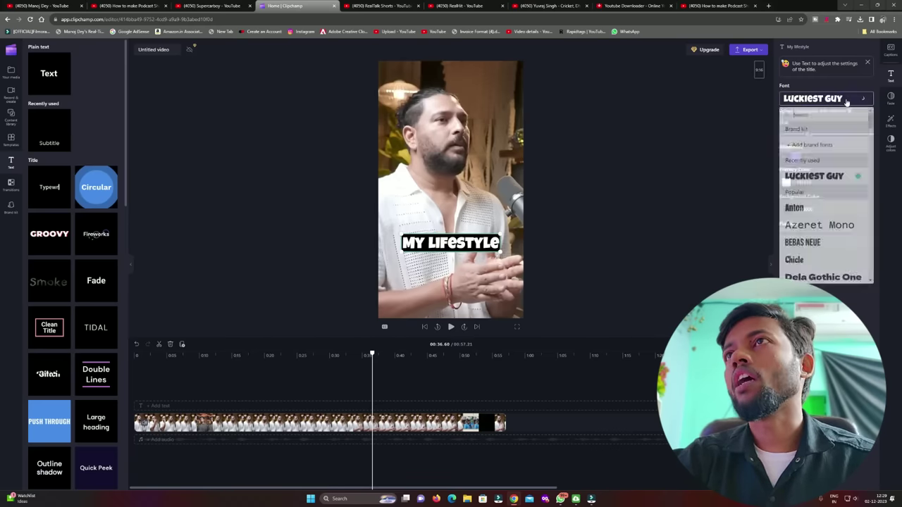
scroll(831, 212, down, 5)
scroll(831, 214, down, 1)
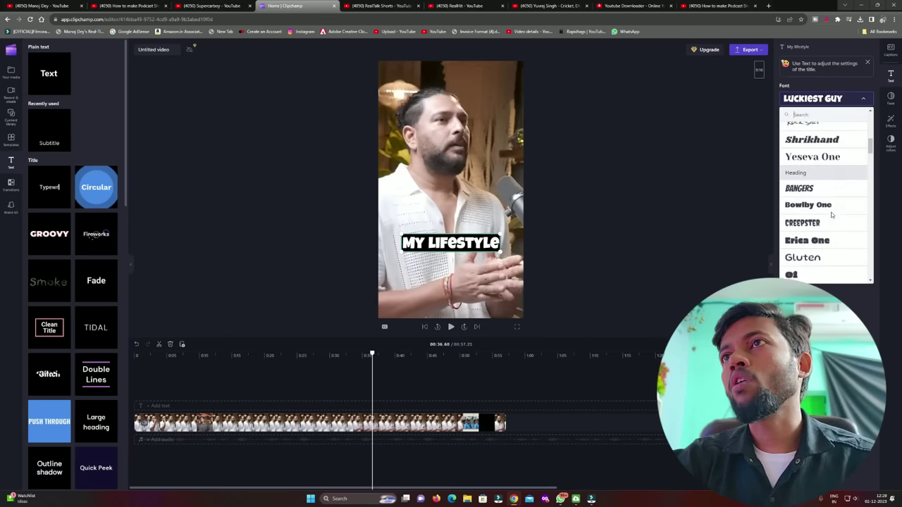
scroll(830, 207, up, 6)
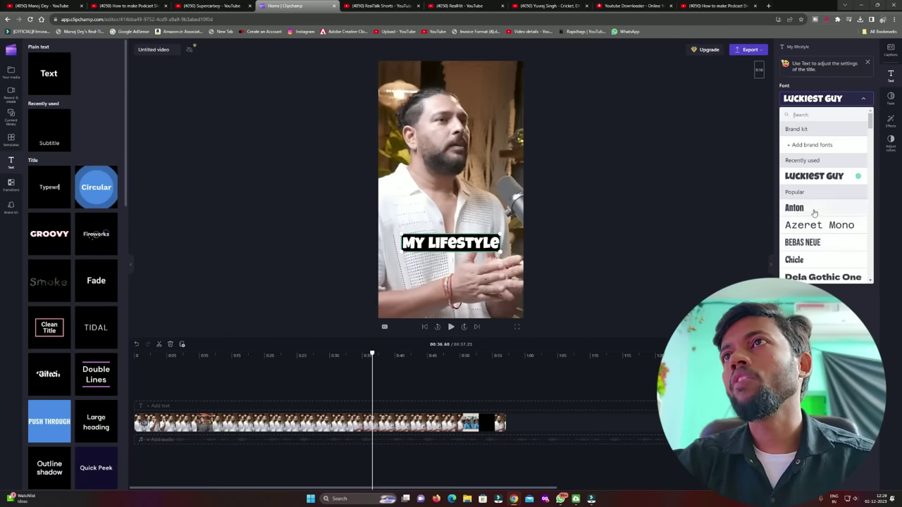
click(813, 210)
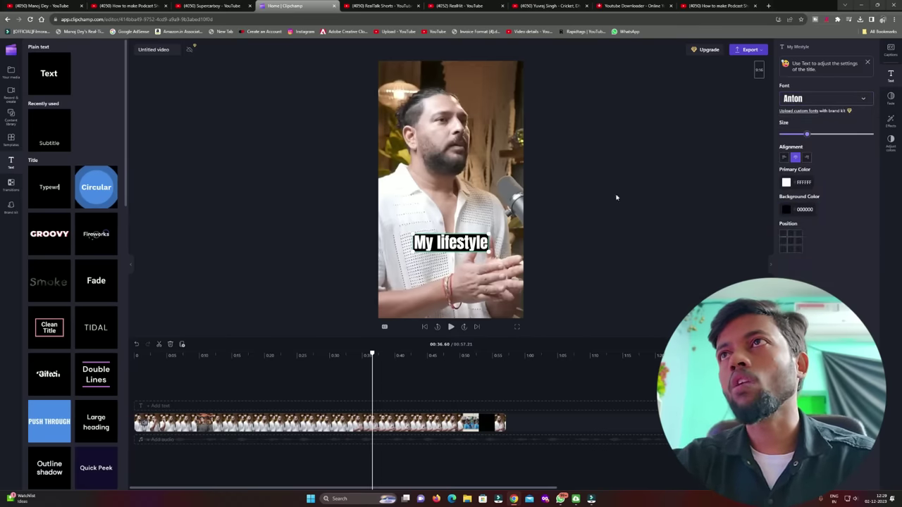
Step: Set the caption's primary color to yellow (#FBE555), comparing it with orange, pink and purple, and enlarge the caption slightly
click(801, 184)
click(805, 183)
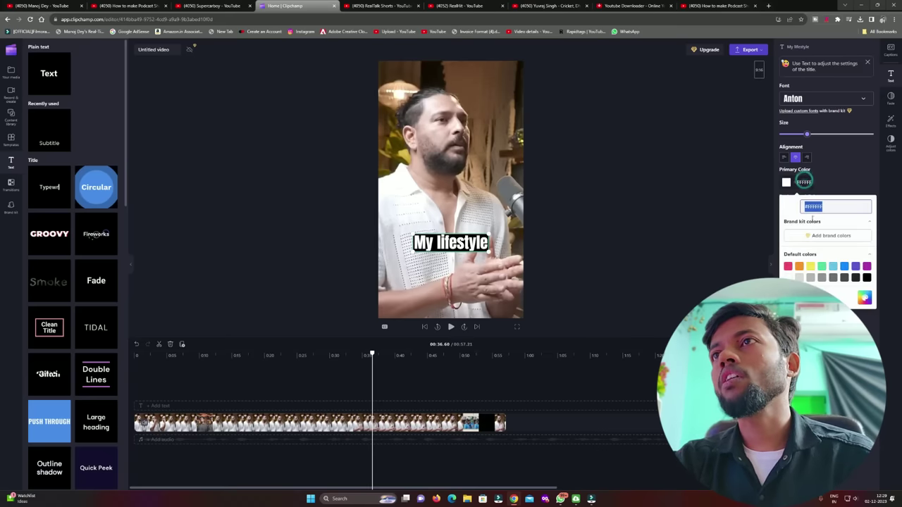
click(809, 266)
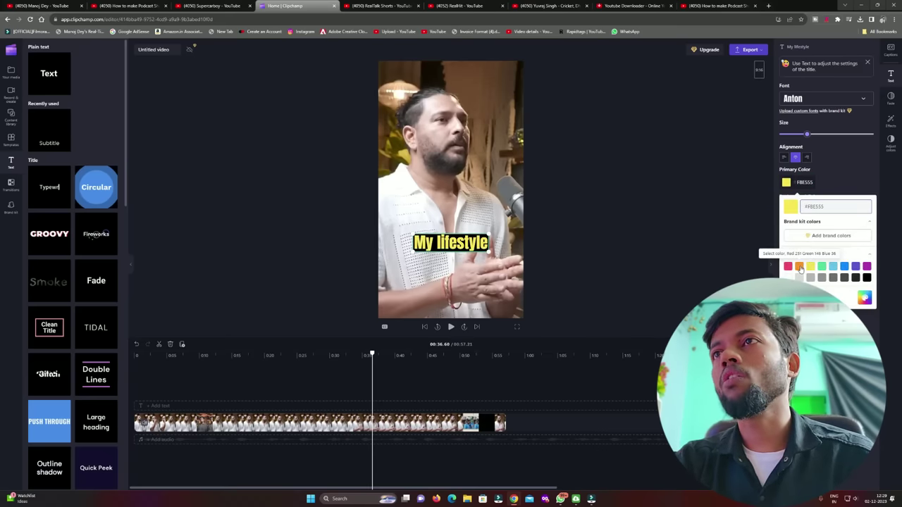
click(799, 266)
click(788, 266)
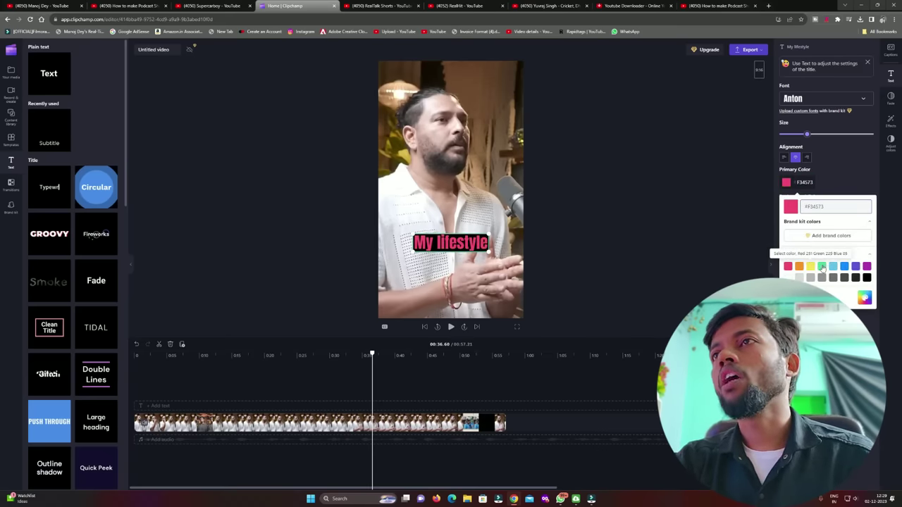
click(855, 266)
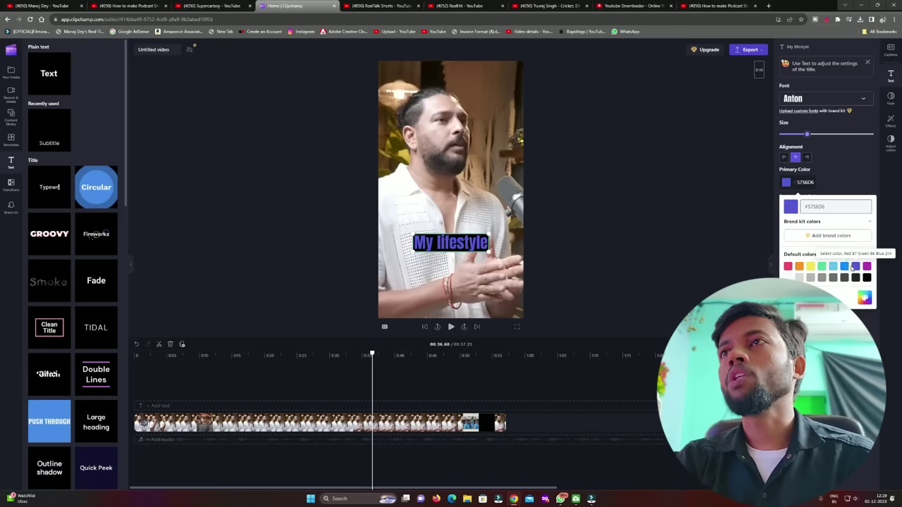
click(810, 266)
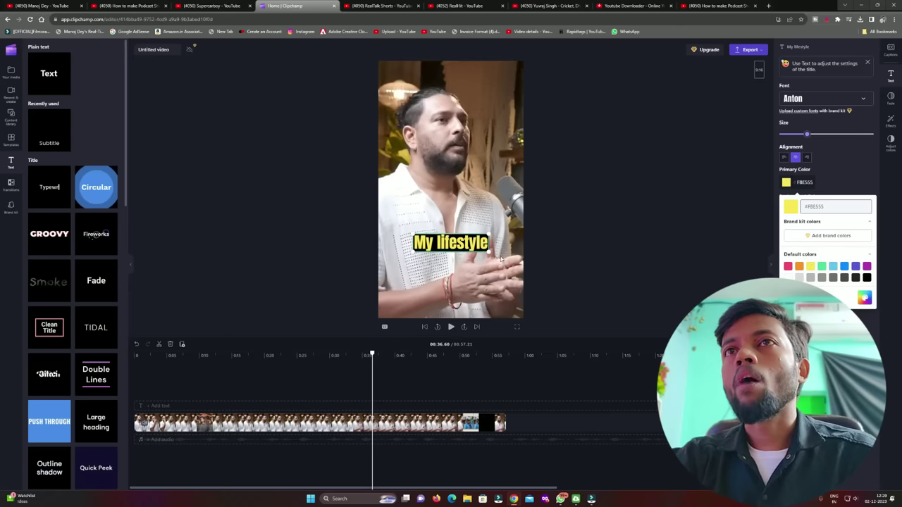
mouse_move(488, 251)
mouse_down()
mouse_move(504, 261)
mouse_move(474, 246)
mouse_up()
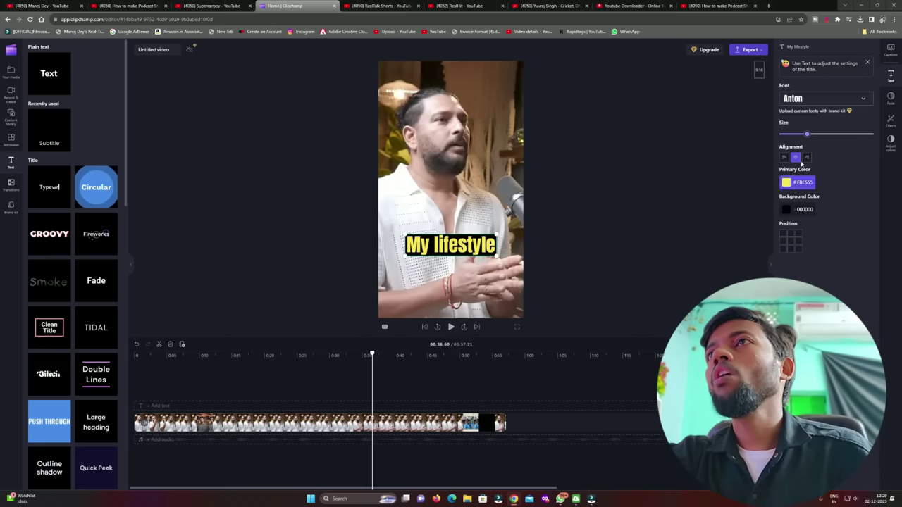
Step: Try an orange (#FB9224) background color behind the caption and return it to black (#000000)
click(787, 210)
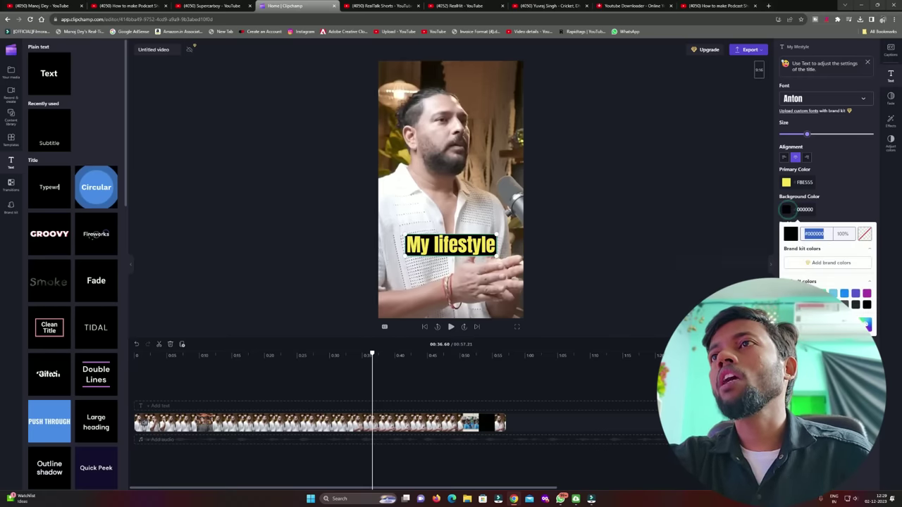
text(FB9224)
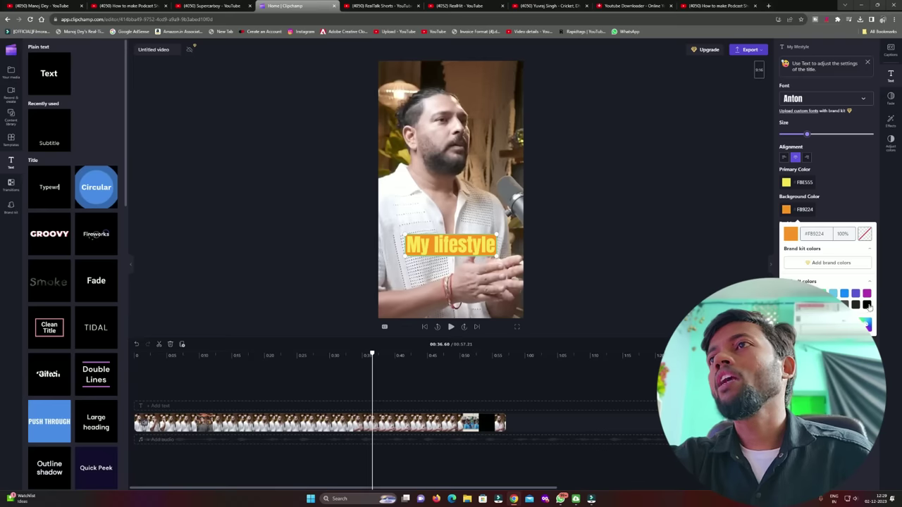
click(867, 305)
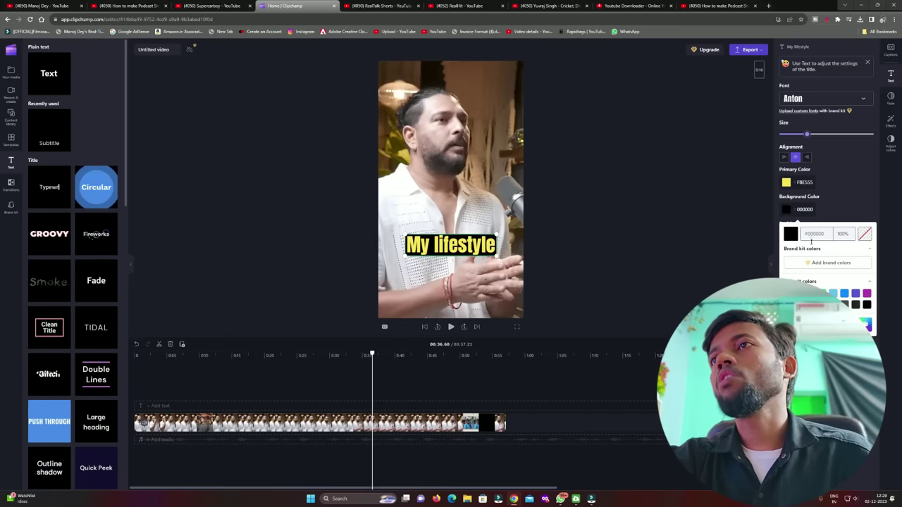
Step: Fine-tune the "My lifestyle" caption's size and review its fade, effects and color adjustment options before returning to its text settings
click(802, 200)
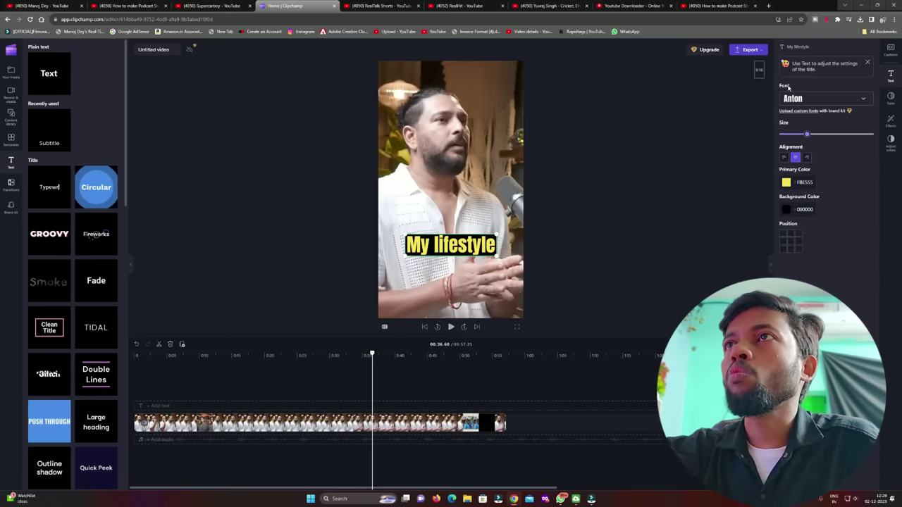
mouse_move(809, 136)
mouse_down()
mouse_move(826, 136)
mouse_move(812, 135)
mouse_up()
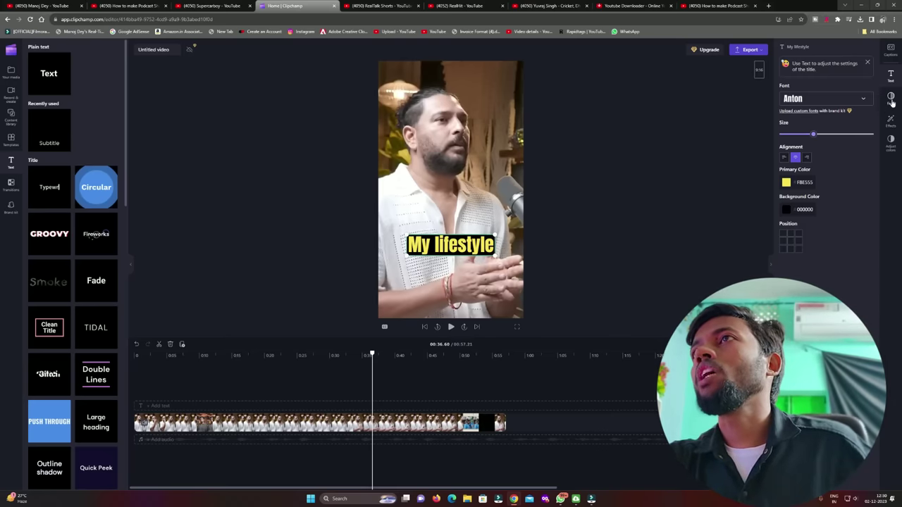
click(890, 98)
drag(790, 99, 849, 98)
click(892, 122)
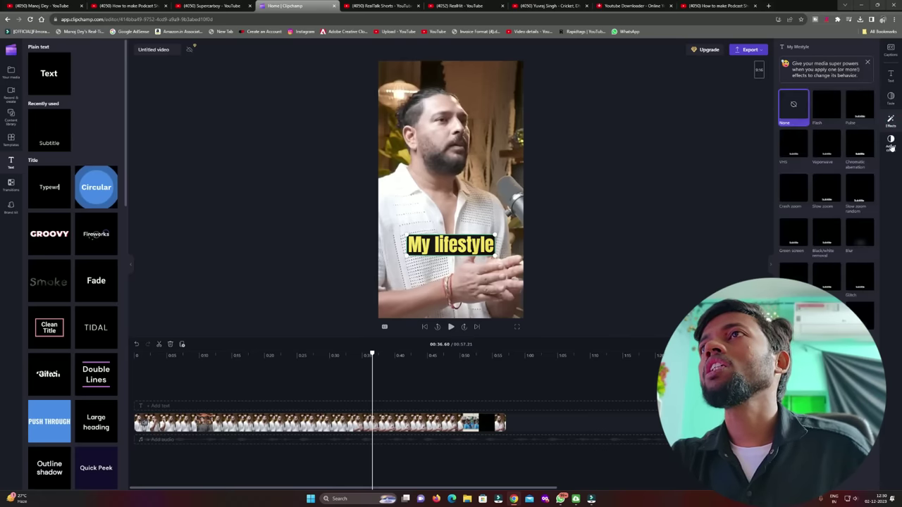
click(890, 142)
click(890, 75)
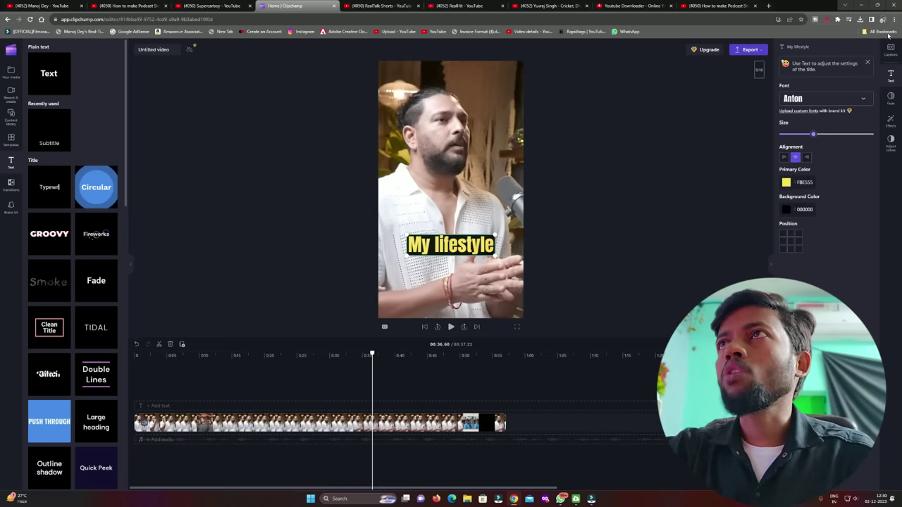
Step: Edit the caption transcript so the line at 00:33 ends with "different for him." and the separate word "Right." is removed
click(891, 52)
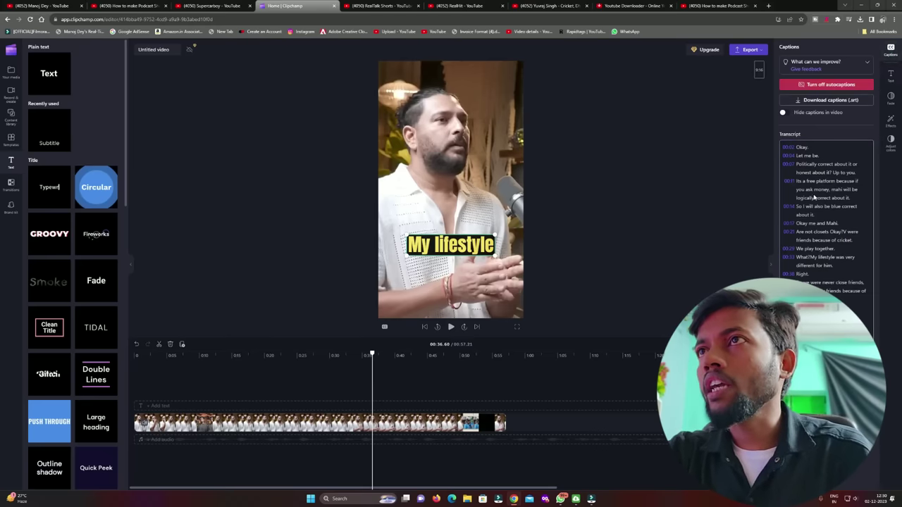
click(829, 266)
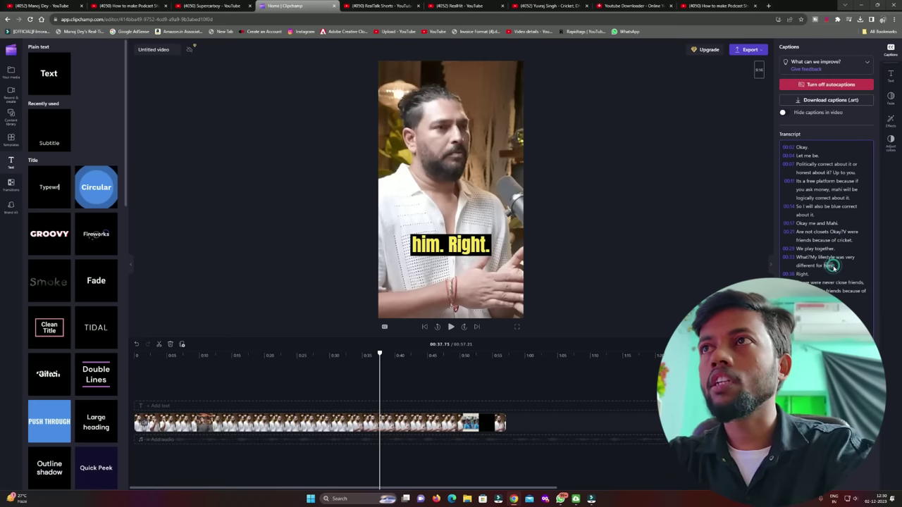
key(BackSpace)
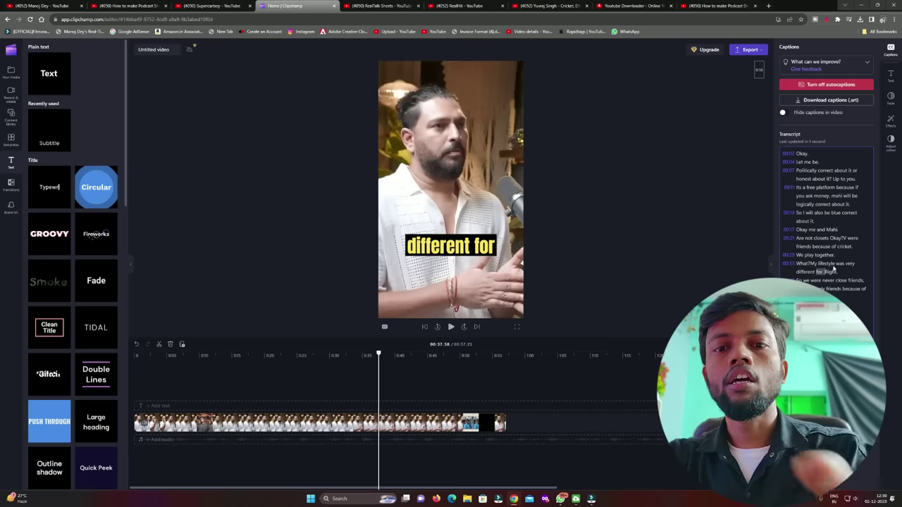
click(833, 271)
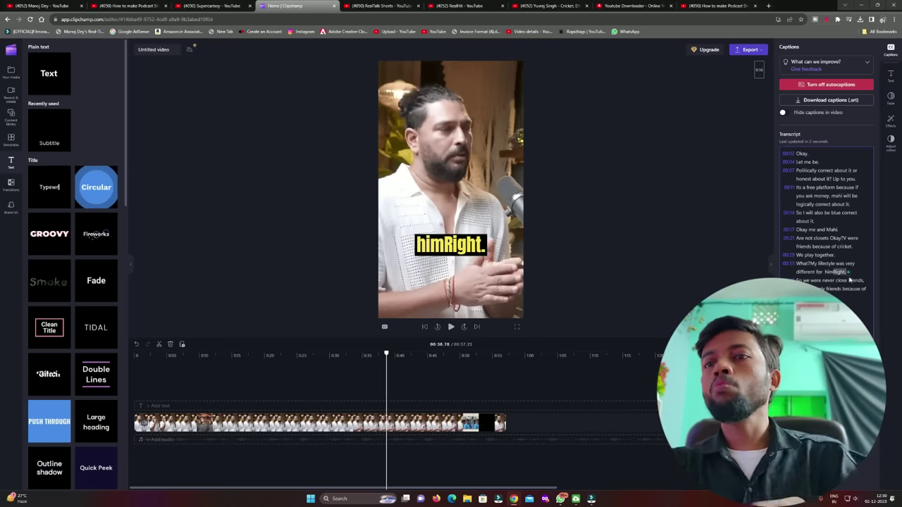
key(BackSpace)
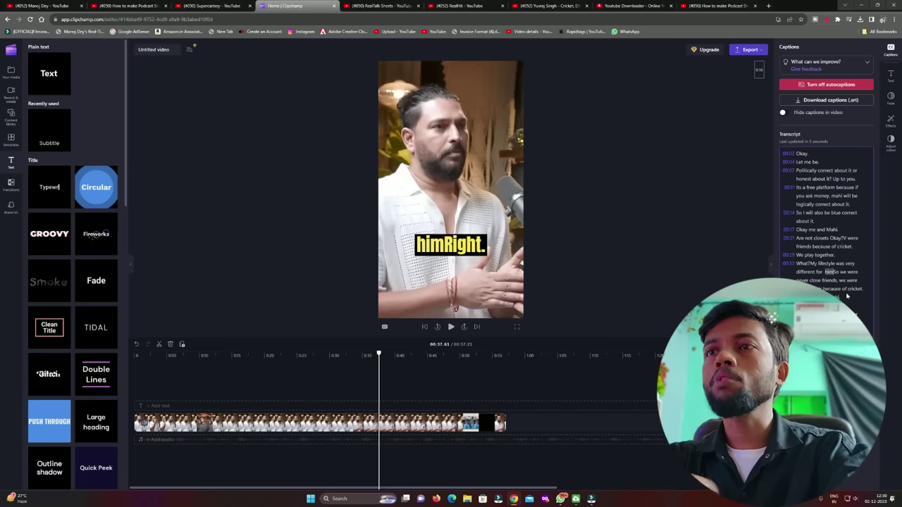
key(Return)
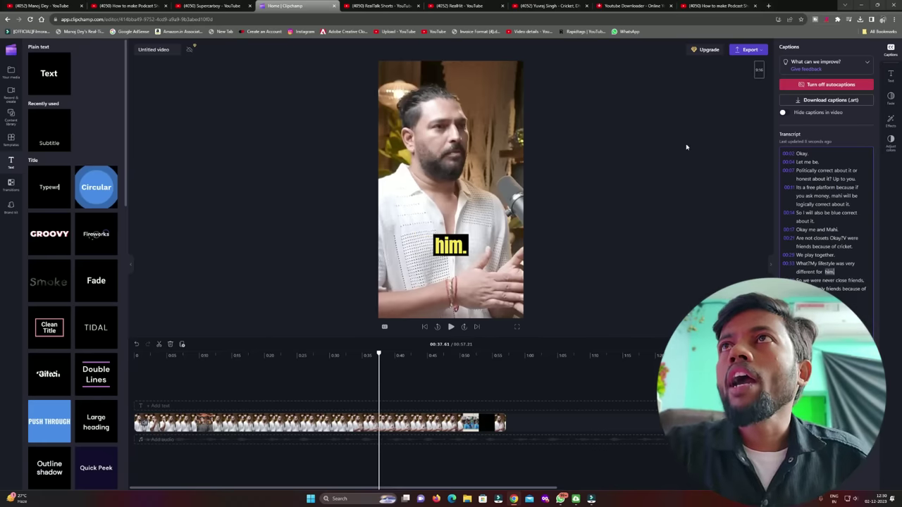
Step: Export the captioned video in 1080p high quality
click(750, 49)
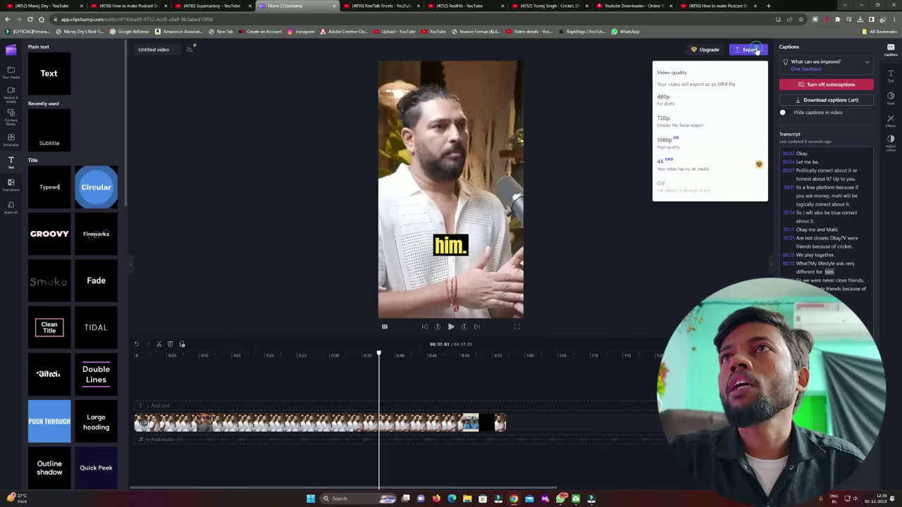
click(674, 145)
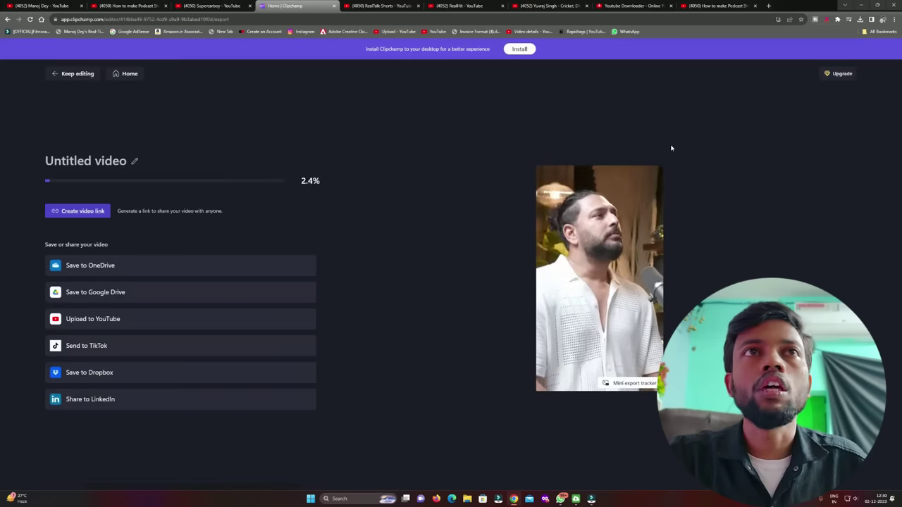